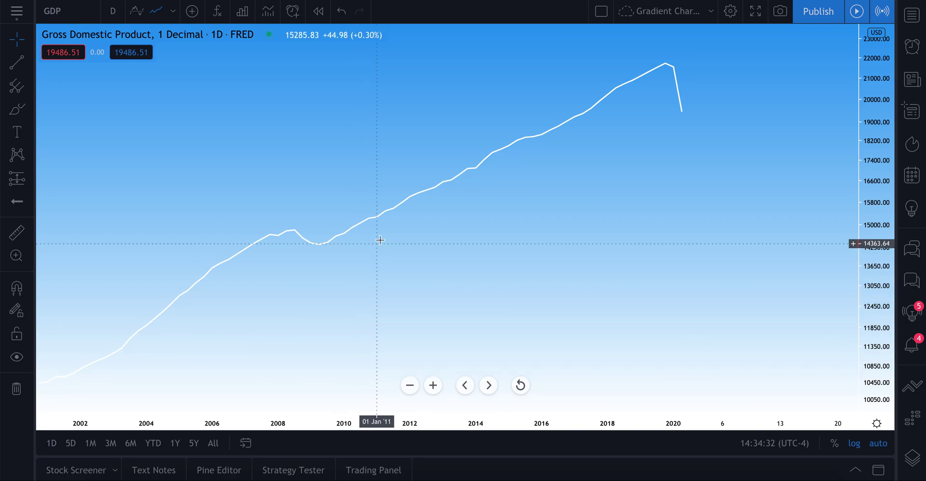
Open Chart settings from the chart's right-click menu
{"action": "scroll", "coordinate": [435, 247], "scroll_direction": "down", "scroll_amount": 4}
{"action": "scroll", "coordinate": [436, 247], "scroll_direction": "up", "scroll_amount": 5}
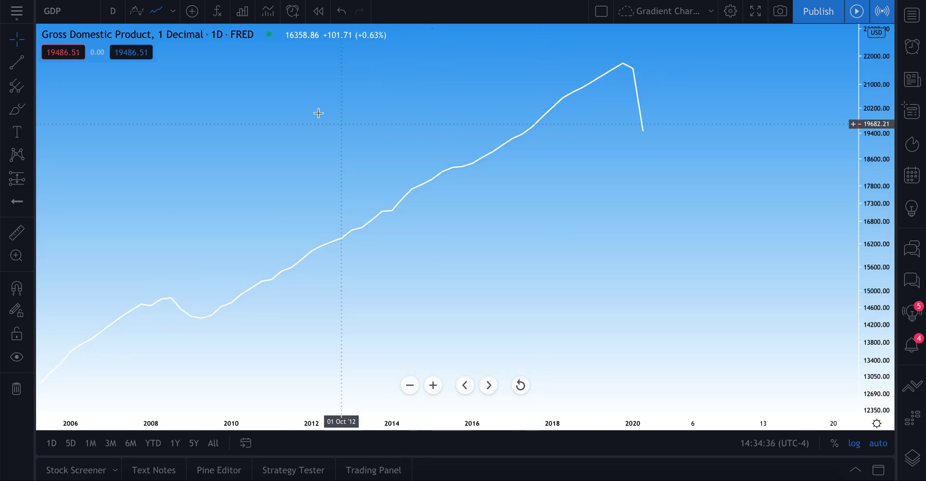
{"action": "right_click", "coordinate": [246, 69]}
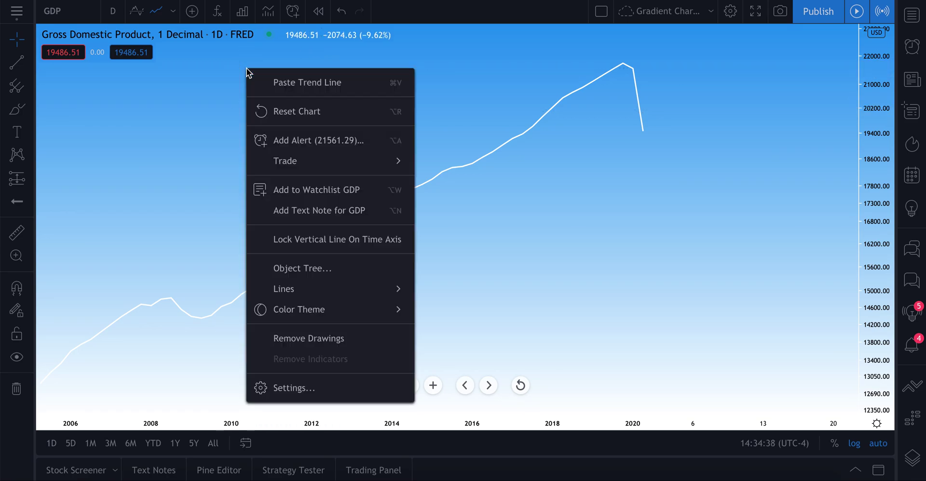
{"action": "left_click", "coordinate": [285, 389]}
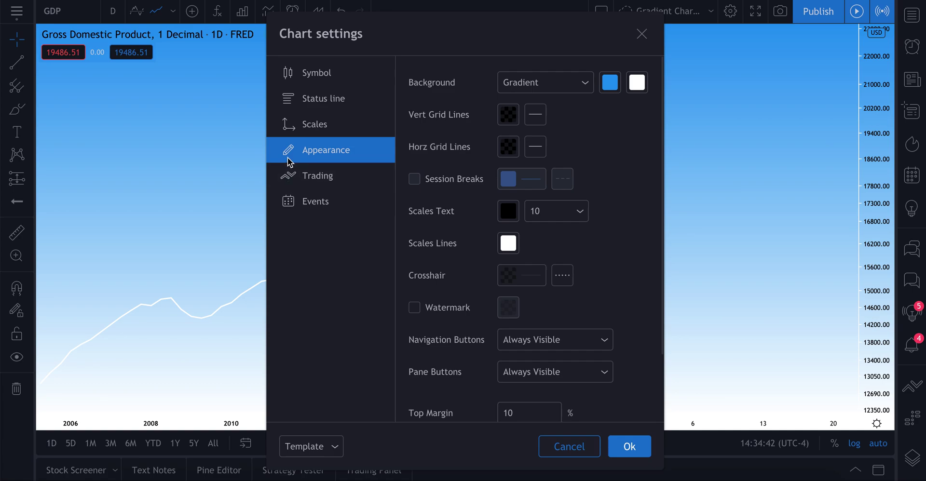
Look through the Symbol, Status line, Scales, Trading and Events pages, then return to Appearance
{"action": "left_click", "coordinate": [313, 78]}
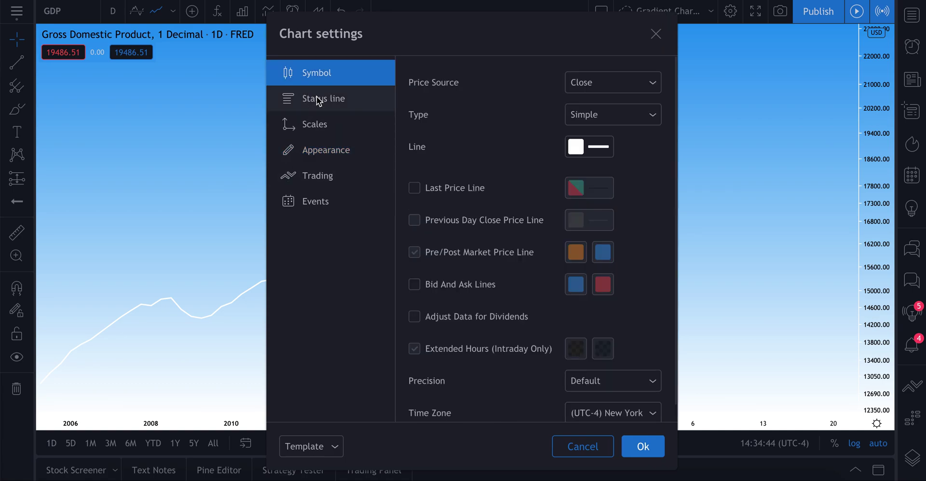
{"action": "left_click", "coordinate": [318, 98]}
{"action": "left_click", "coordinate": [314, 124]}
{"action": "left_click", "coordinate": [322, 152]}
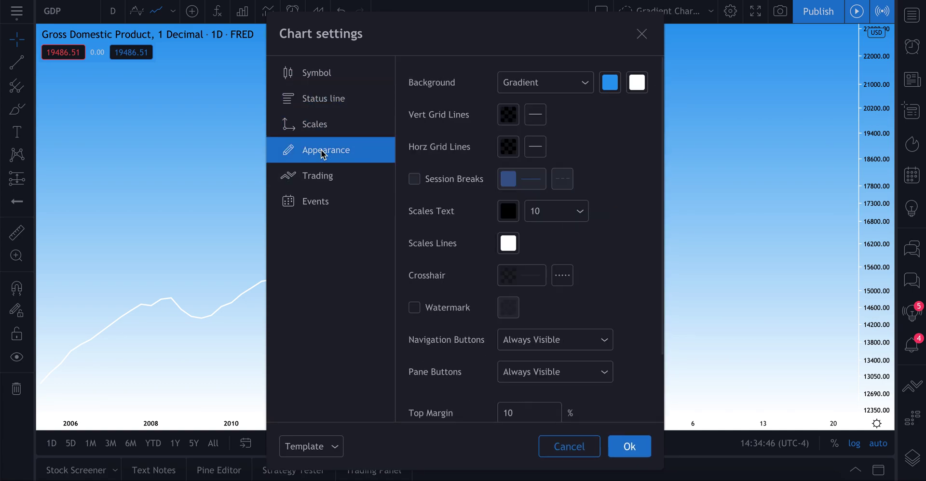
{"action": "left_click", "coordinate": [320, 176]}
{"action": "left_click", "coordinate": [321, 199]}
{"action": "left_click", "coordinate": [316, 73]}
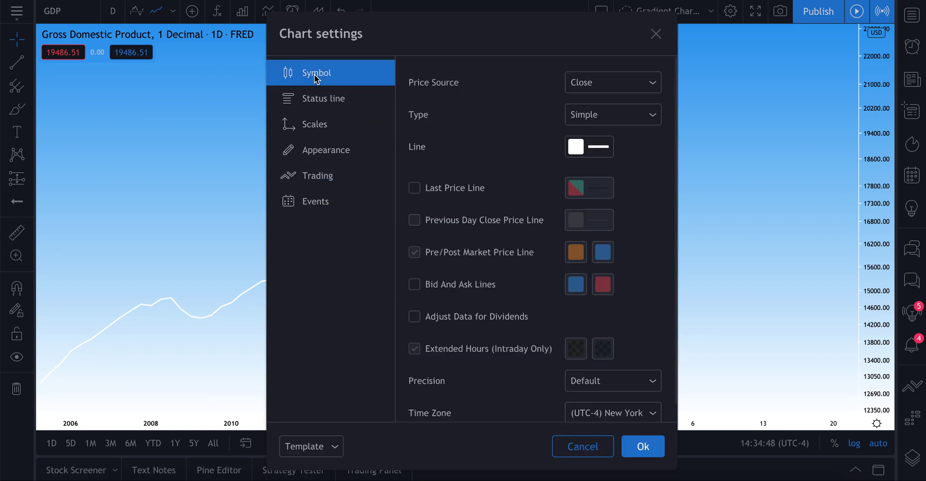
{"action": "left_click", "coordinate": [322, 101]}
{"action": "left_click", "coordinate": [324, 126]}
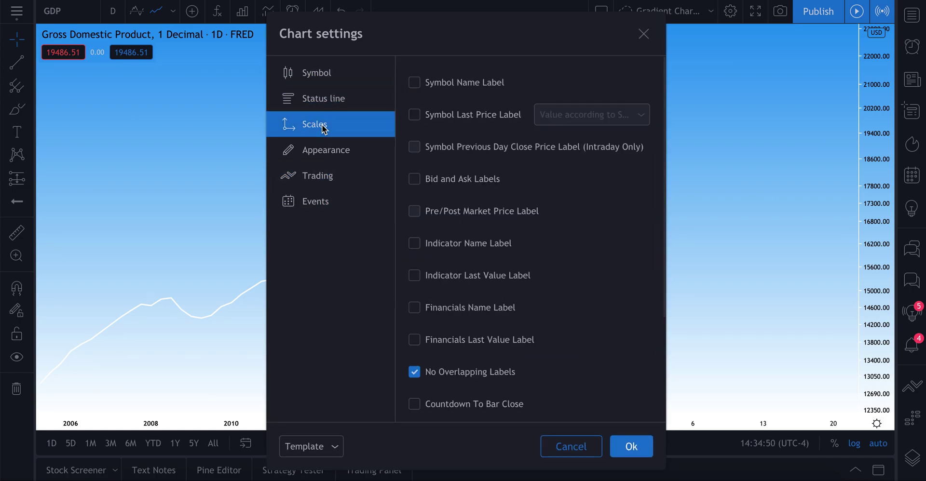
{"action": "left_click", "coordinate": [329, 157]}
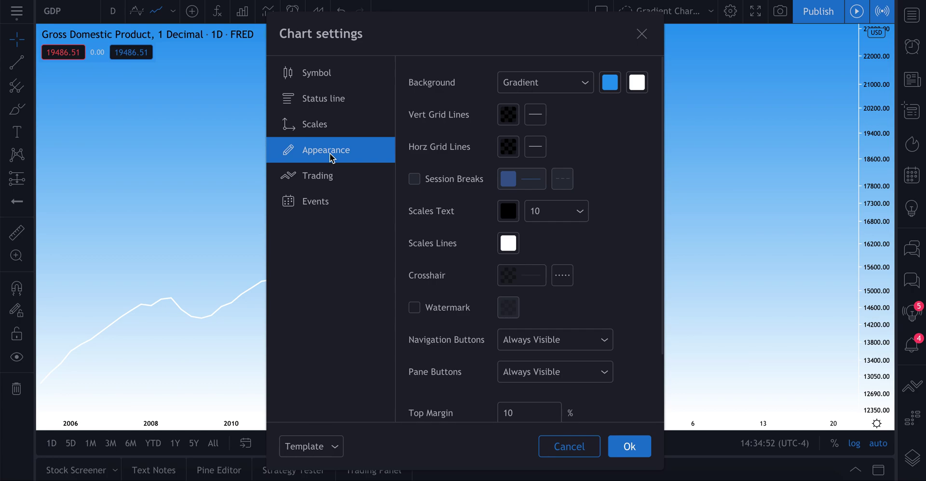
{"action": "left_click", "coordinate": [325, 177]}
{"action": "left_click", "coordinate": [322, 201]}
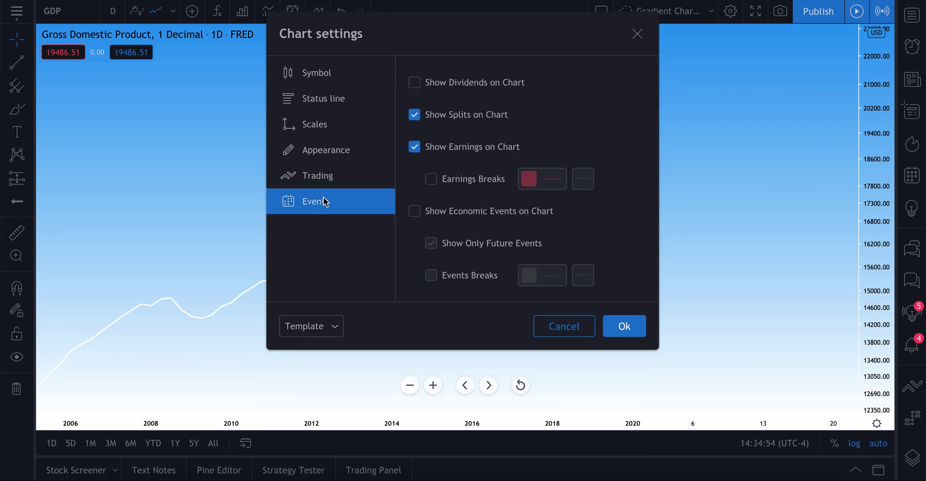
{"action": "left_click", "coordinate": [320, 152]}
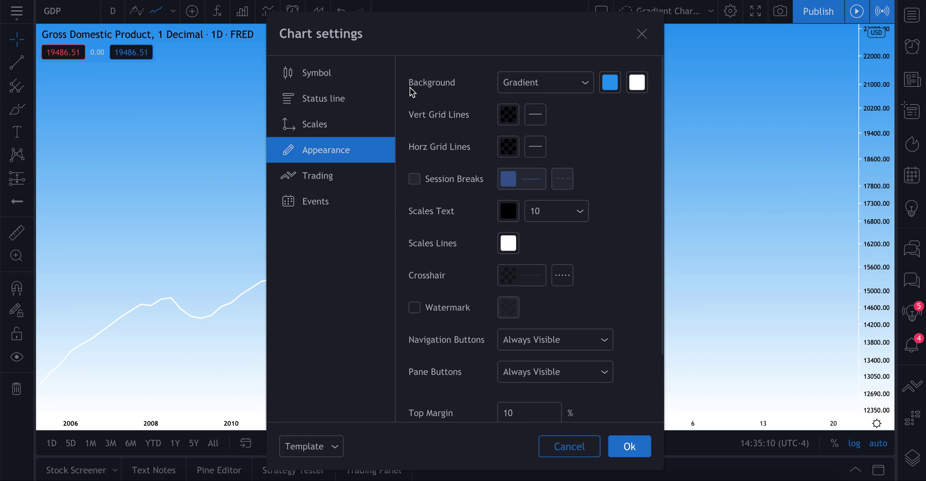
Switch the chart background fill from Gradient to Solid
{"action": "left_click", "coordinate": [532, 86]}
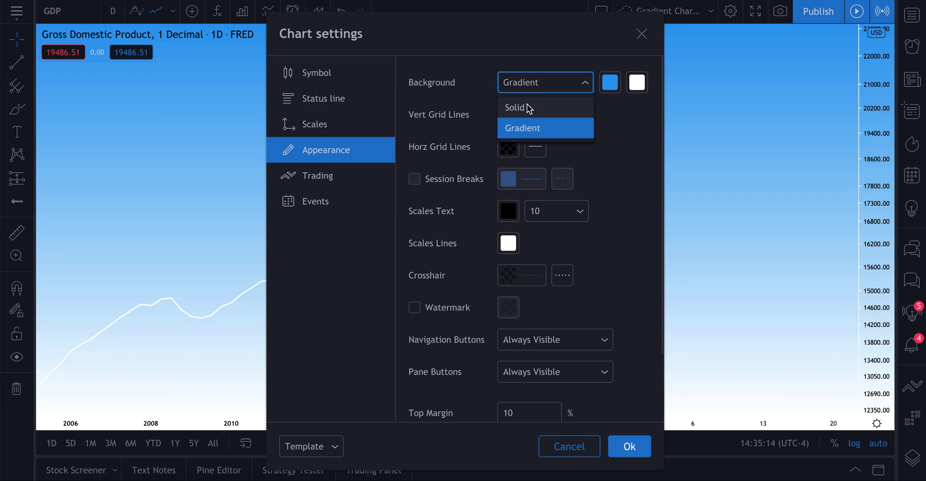
{"action": "left_click", "coordinate": [528, 107]}
{"action": "left_click", "coordinate": [533, 88]}
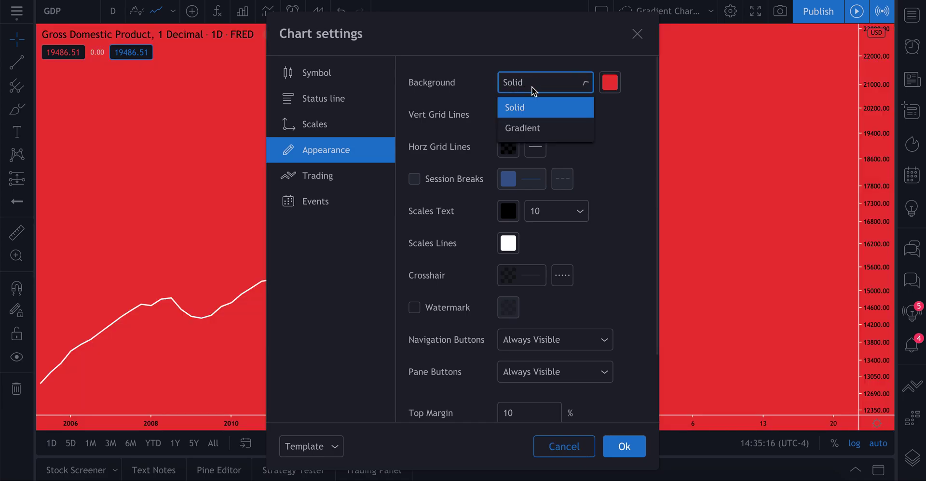
{"action": "left_click", "coordinate": [538, 126]}
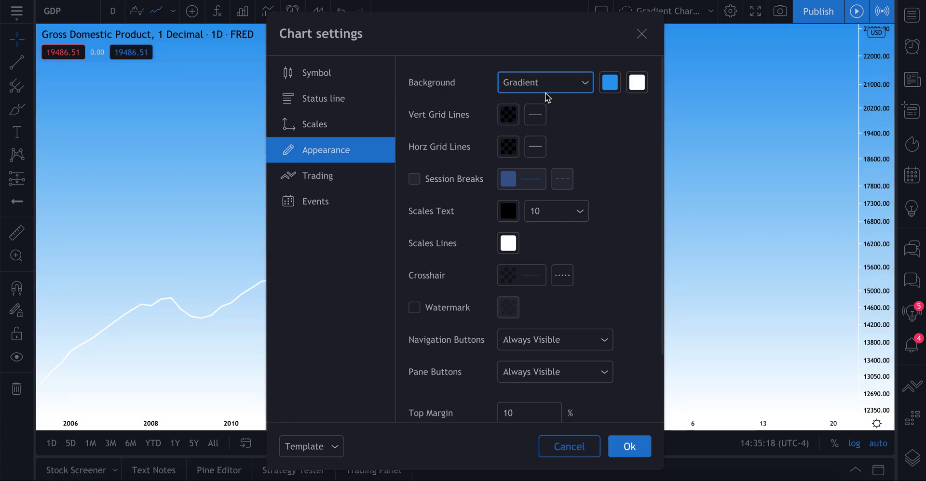
{"action": "left_click", "coordinate": [545, 89]}
{"action": "left_click", "coordinate": [542, 108]}
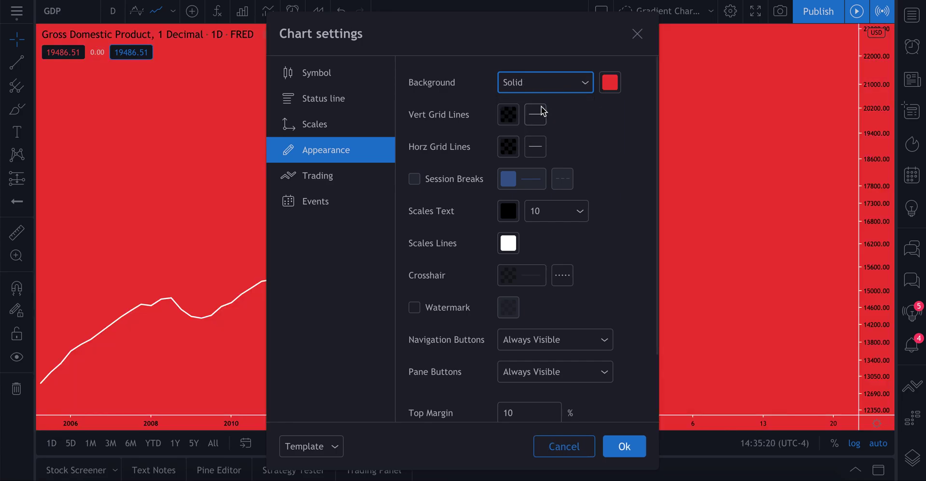
Set the solid background colour to pale orange after trying several palette colours
{"action": "left_click", "coordinate": [611, 86]}
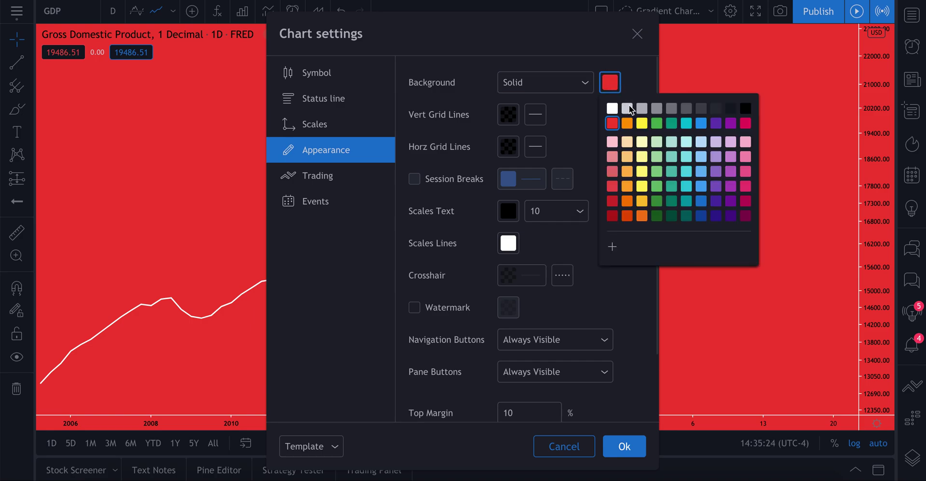
{"action": "left_click", "coordinate": [643, 127]}
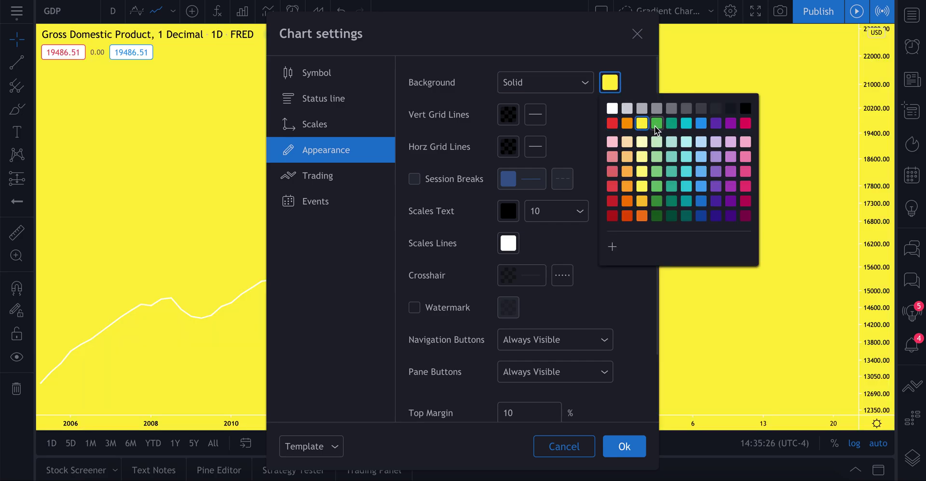
{"action": "left_click", "coordinate": [656, 124]}
{"action": "left_click", "coordinate": [671, 124]}
{"action": "left_click", "coordinate": [686, 124]}
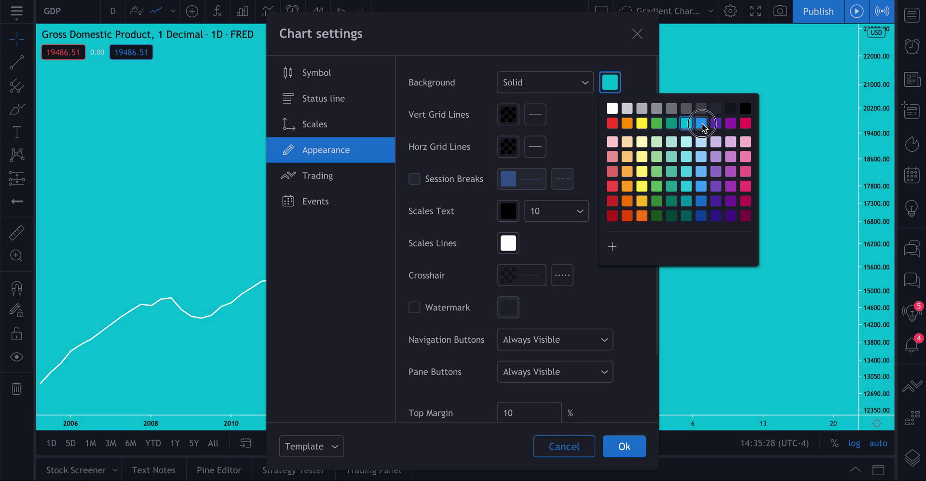
{"action": "left_click", "coordinate": [701, 124]}
{"action": "left_click", "coordinate": [715, 125]}
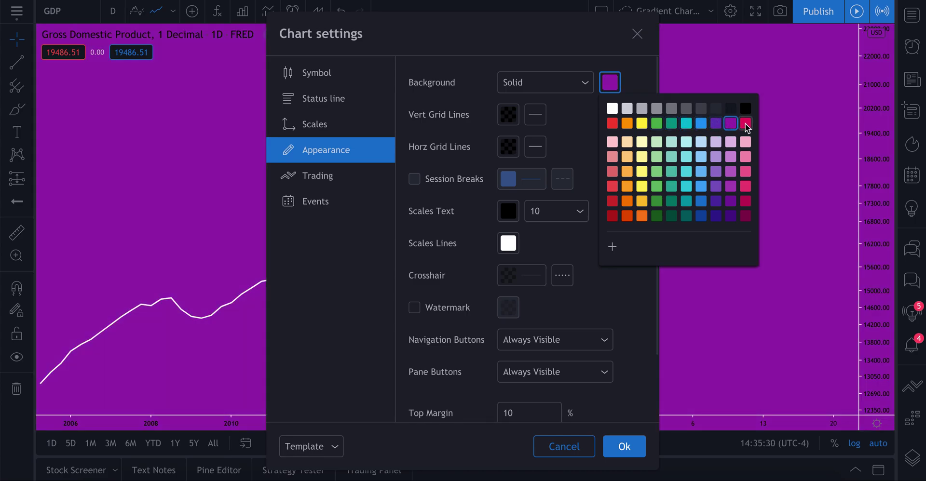
{"action": "left_click", "coordinate": [744, 123]}
{"action": "left_click", "coordinate": [745, 142]}
{"action": "left_click", "coordinate": [726, 143]}
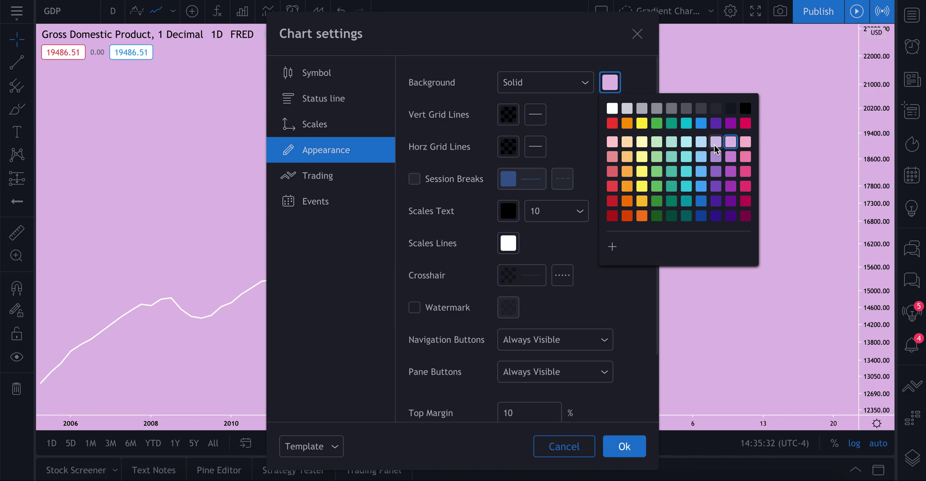
{"action": "left_click", "coordinate": [701, 142]}
{"action": "left_click", "coordinate": [686, 144]}
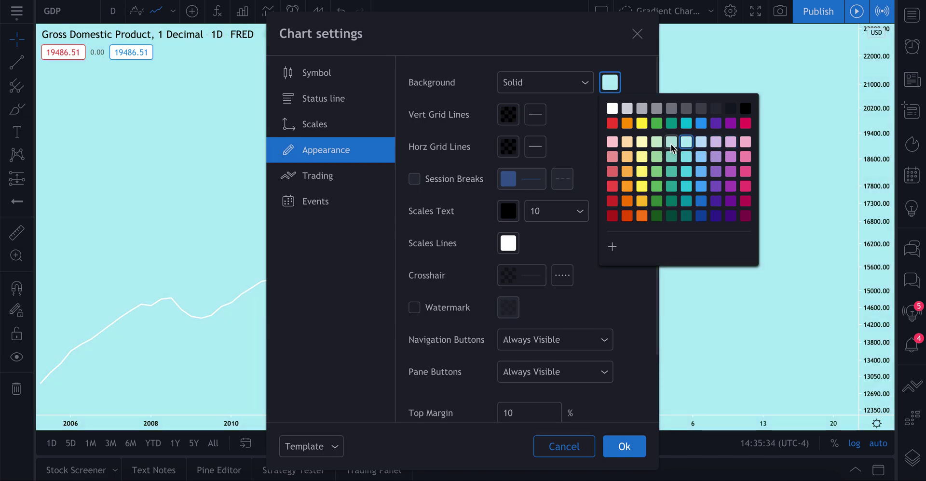
{"action": "left_click", "coordinate": [671, 143]}
{"action": "left_click", "coordinate": [656, 142]}
{"action": "left_click", "coordinate": [642, 142]}
{"action": "left_click", "coordinate": [627, 144]}
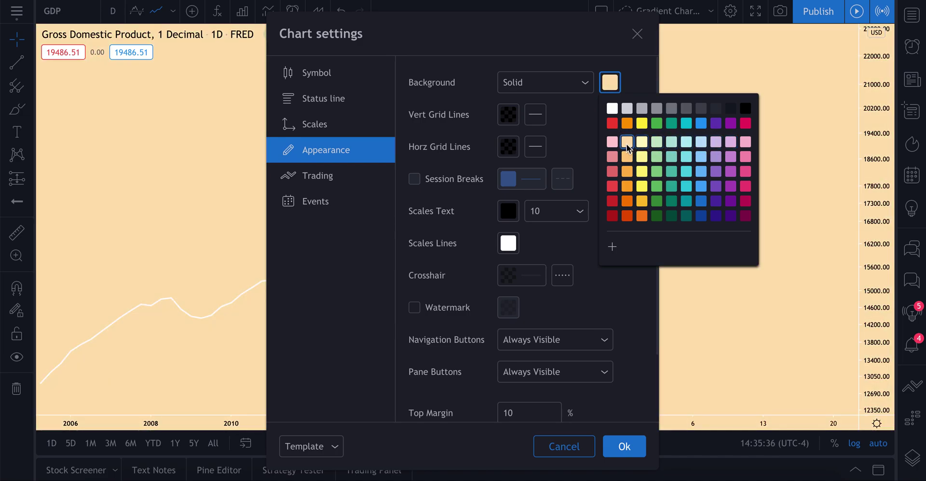
{"action": "left_click", "coordinate": [525, 82]}
{"action": "left_click", "coordinate": [525, 83]}
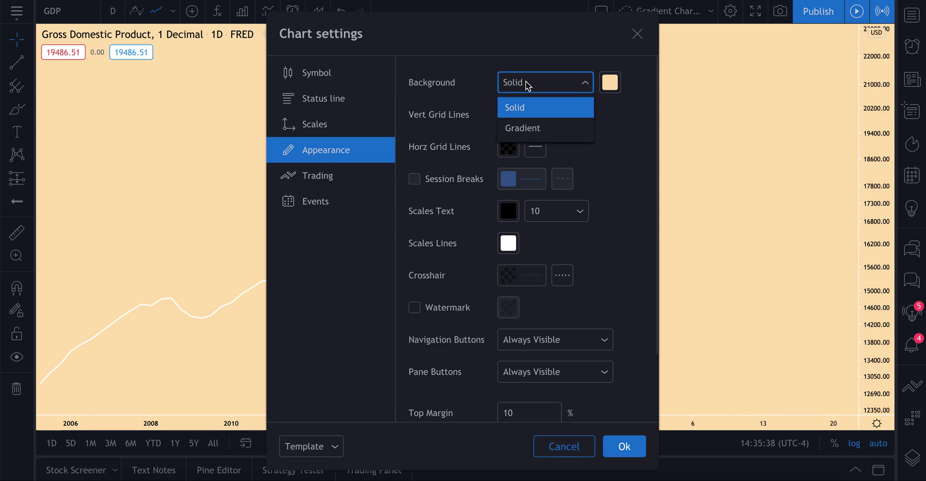
Return the background to Gradient with a red top colour, then close Chart settings
{"action": "left_click", "coordinate": [536, 137]}
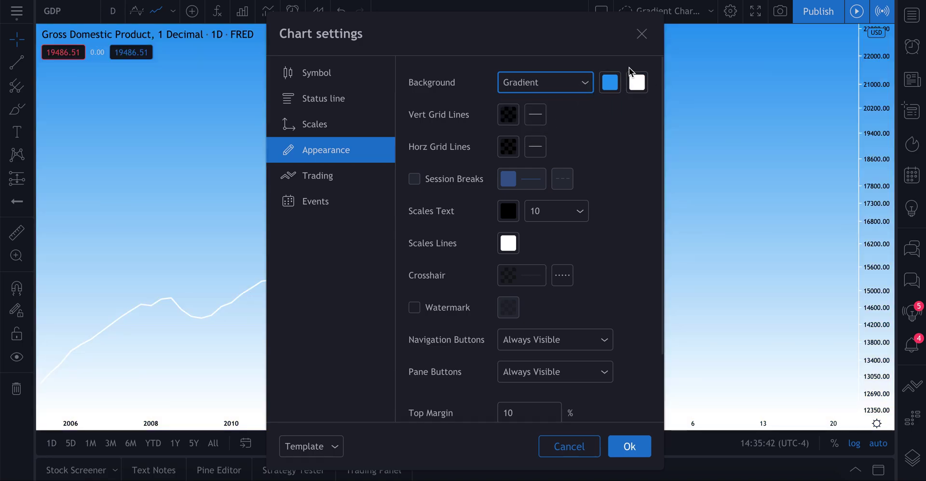
{"action": "left_click", "coordinate": [610, 86]}
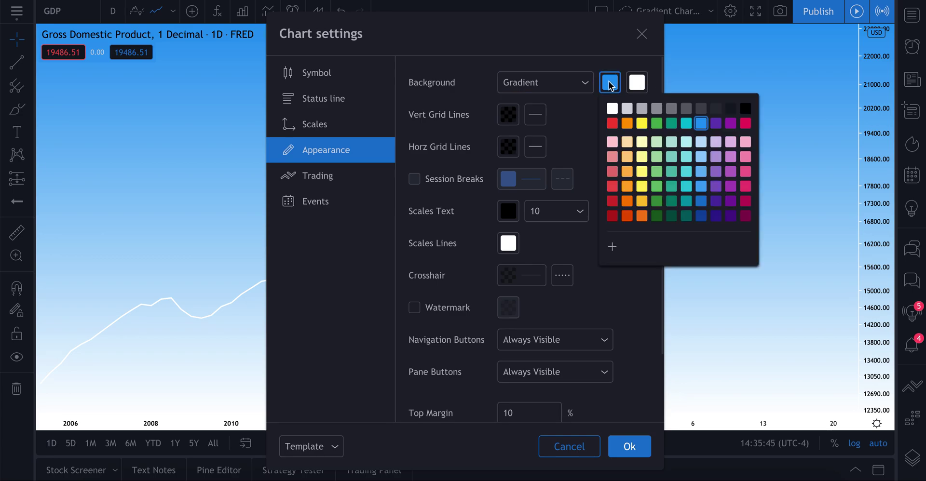
{"action": "left_click", "coordinate": [611, 124]}
{"action": "left_click", "coordinate": [639, 33]}
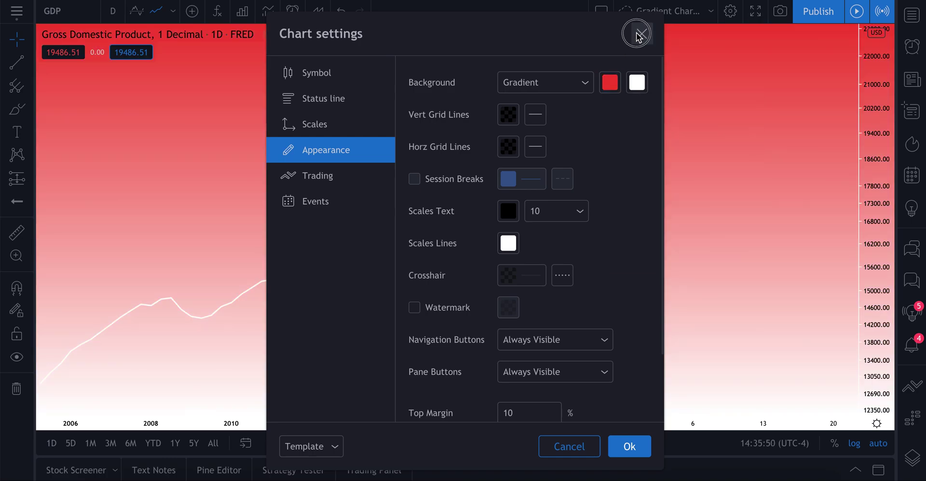
{"action": "left_click", "coordinate": [640, 34]}
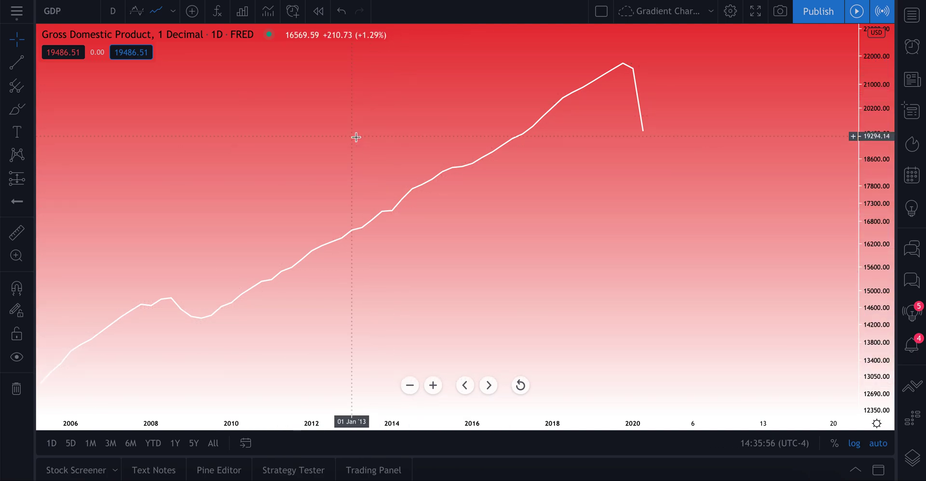
Change the gradient's bottom colour to orange in Chart settings, then close the dialog
{"action": "right_click", "coordinate": [269, 89]}
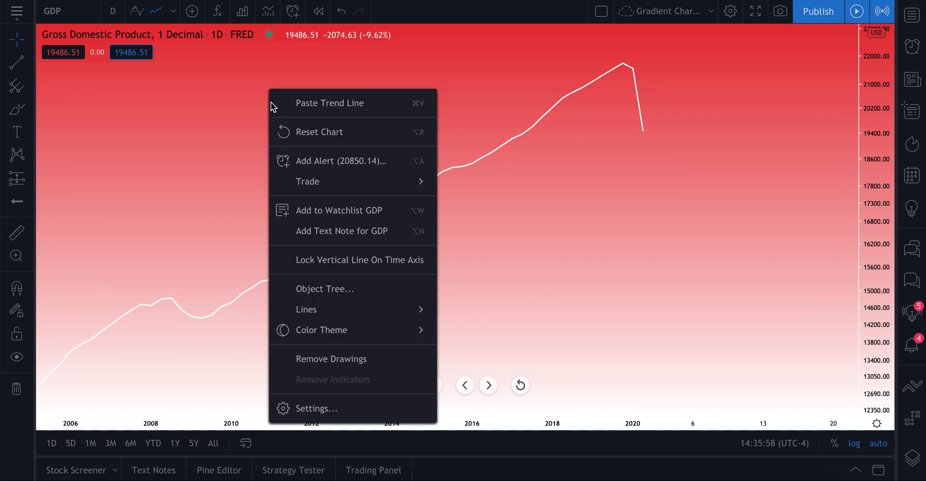
{"action": "left_click", "coordinate": [317, 408]}
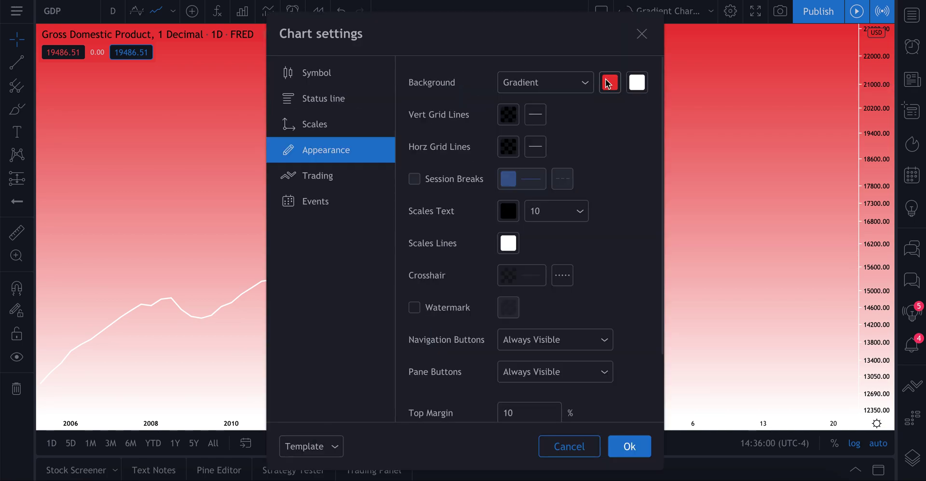
{"action": "left_click", "coordinate": [641, 84]}
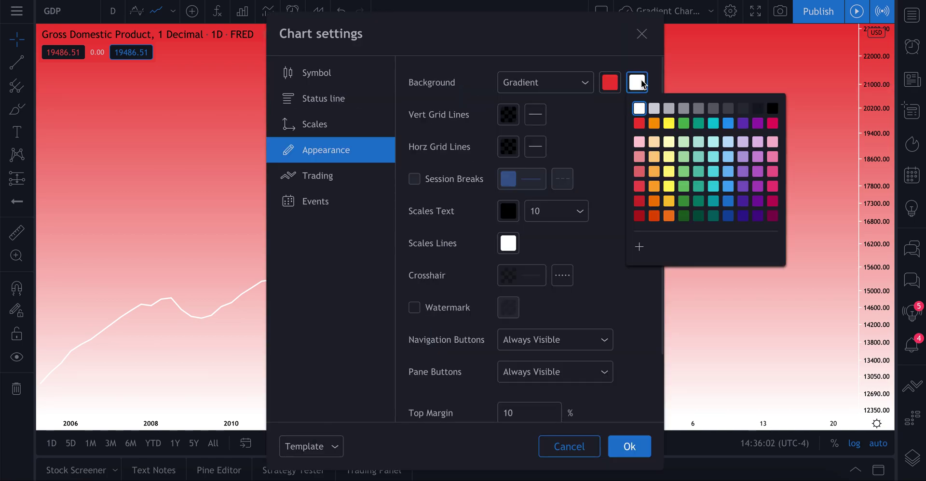
{"action": "left_click", "coordinate": [654, 123]}
{"action": "left_click", "coordinate": [613, 62]}
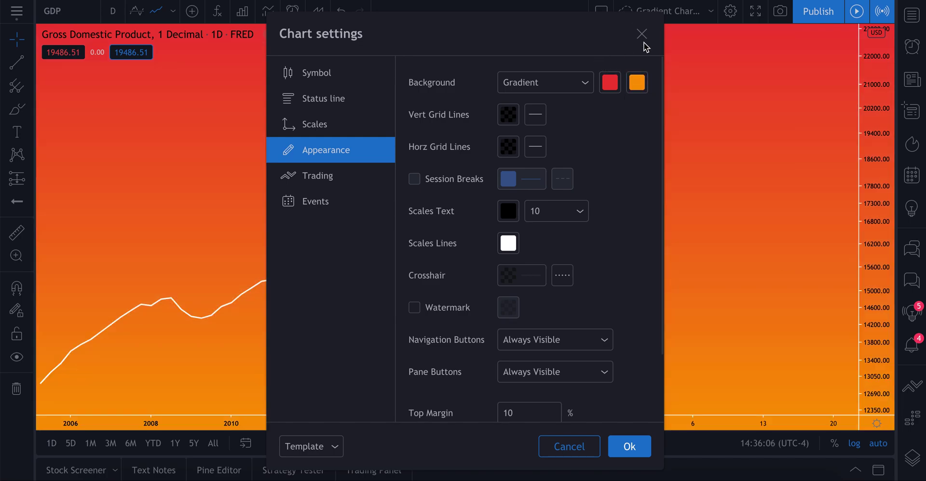
{"action": "left_click", "coordinate": [641, 34]}
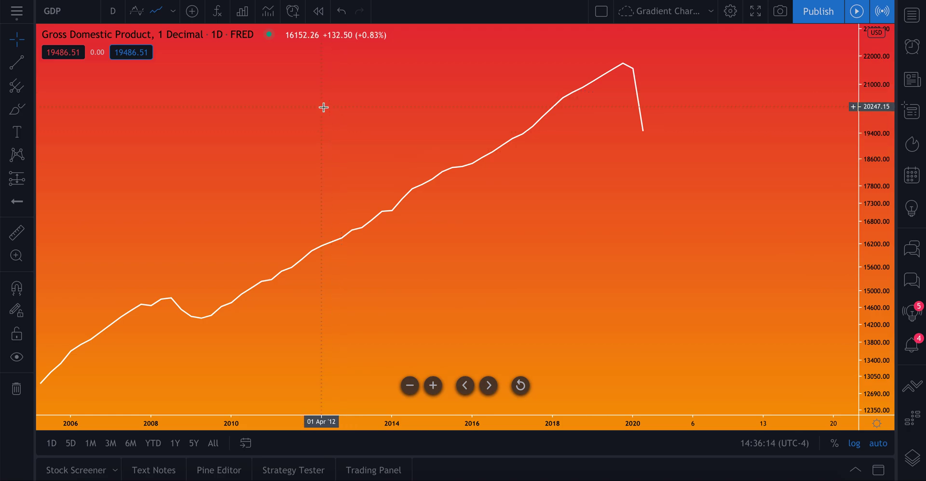
Make the gradient blue at the top and white at the bottom, then zoom the chart out
{"action": "right_click", "coordinate": [277, 90]}
{"action": "left_click", "coordinate": [341, 411]}
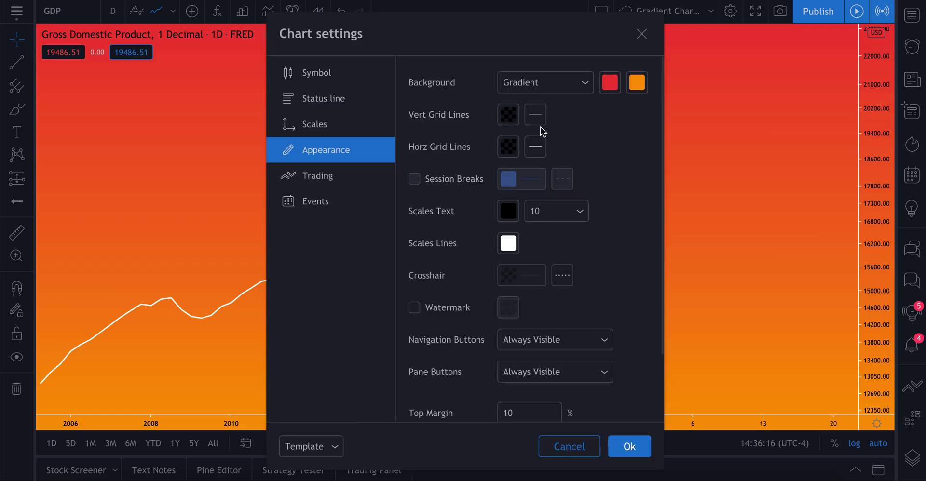
{"action": "left_click", "coordinate": [610, 84]}
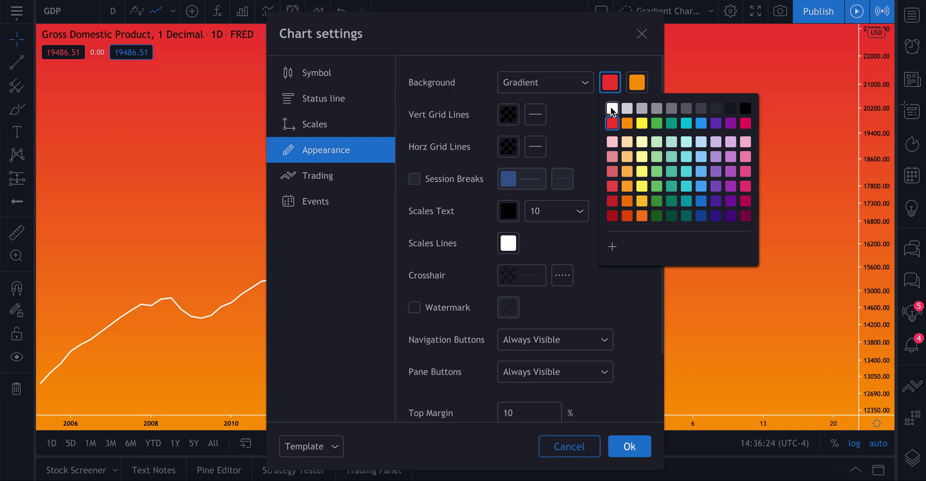
{"action": "left_click", "coordinate": [702, 124]}
{"action": "left_click", "coordinate": [644, 91]}
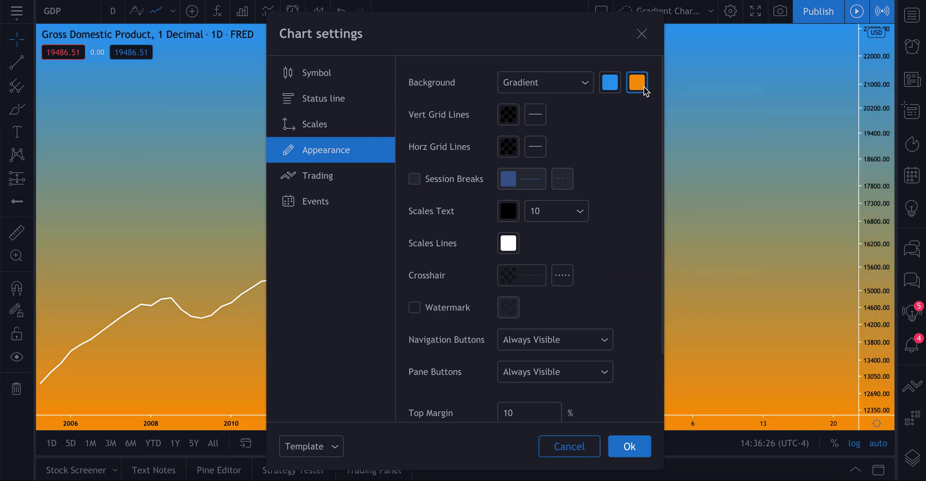
{"action": "left_click", "coordinate": [636, 107]}
{"action": "left_click", "coordinate": [634, 51]}
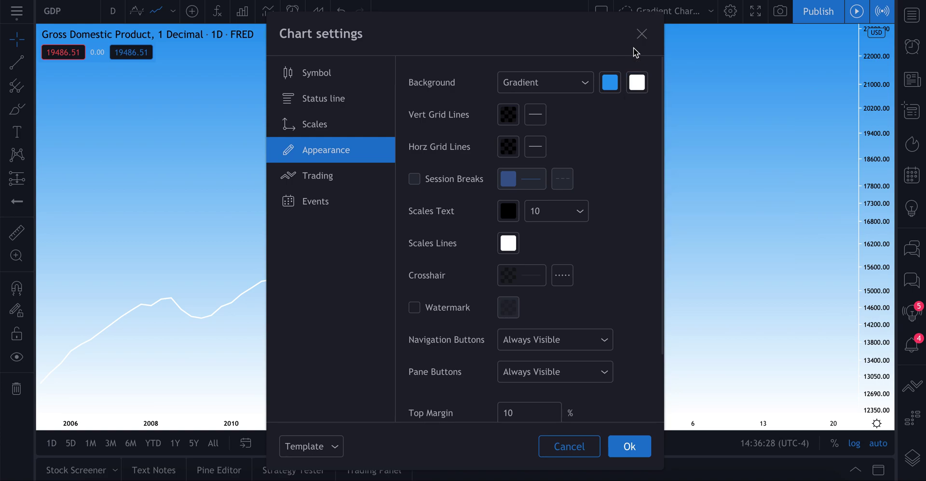
{"action": "left_click", "coordinate": [642, 33]}
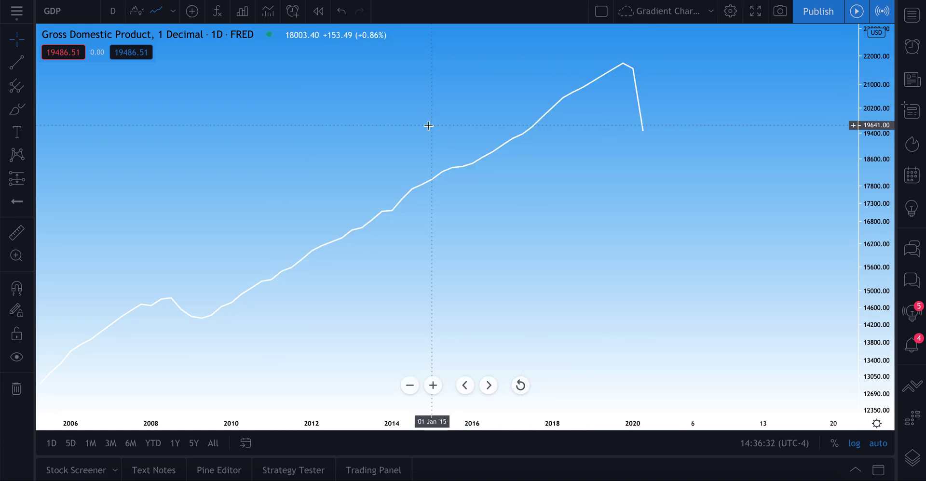
{"action": "scroll", "coordinate": [428, 125], "scroll_direction": "down", "scroll_amount": 5}
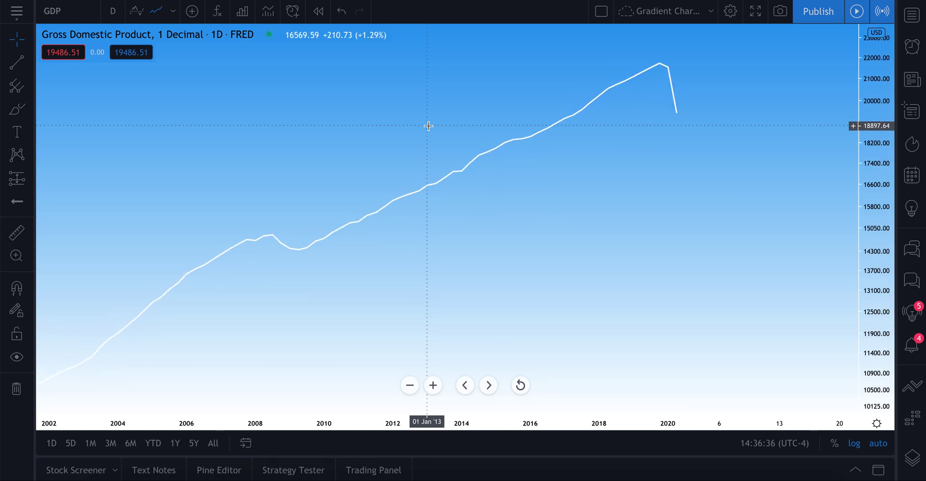
Raise the vertical grid lines' opacity so they show purple
{"action": "right_click", "coordinate": [336, 97]}
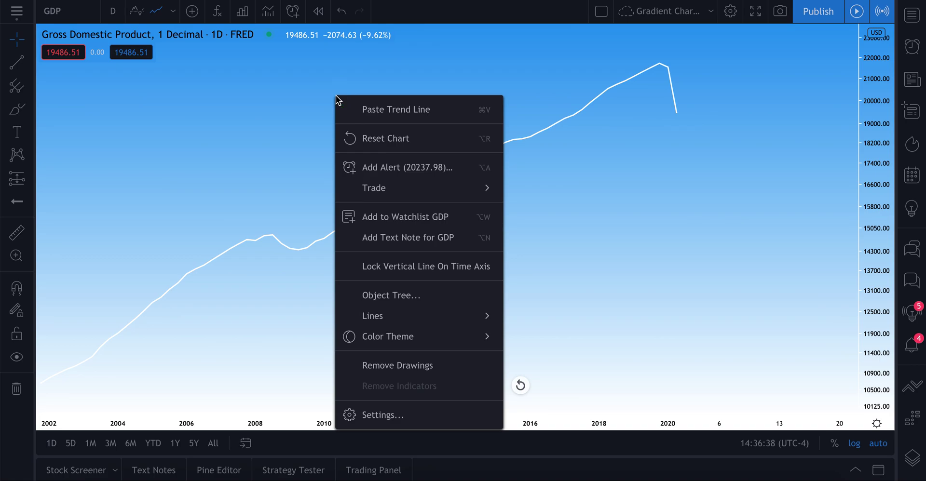
{"action": "left_click", "coordinate": [385, 417]}
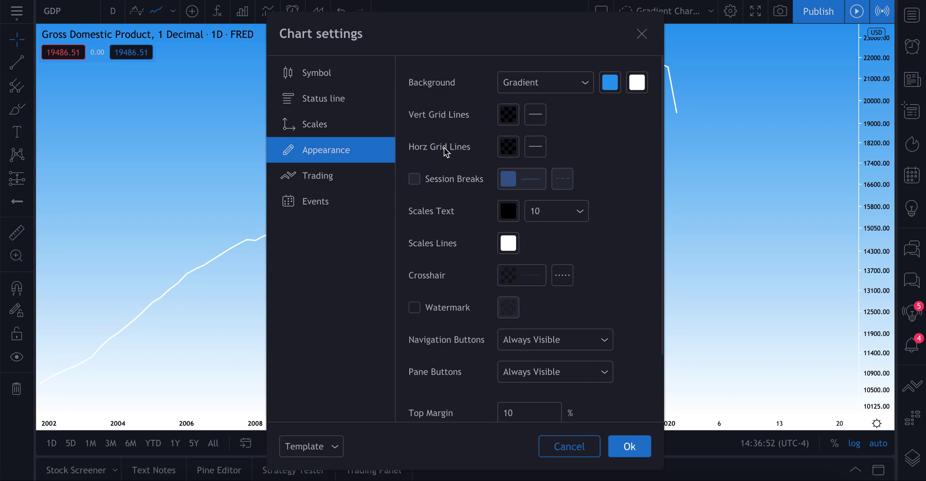
{"action": "left_click", "coordinate": [510, 116]}
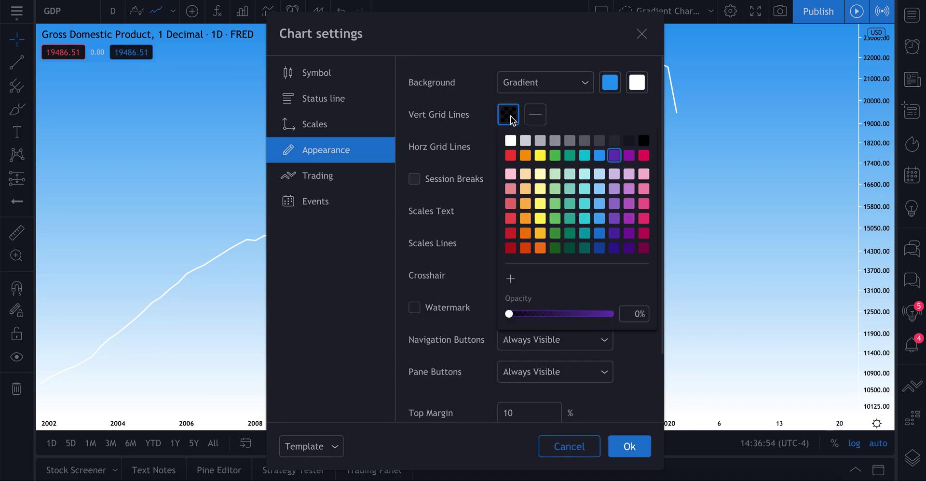
{"action": "left_click_drag", "start_coordinate": [509, 315], "coordinate": [619, 314]}
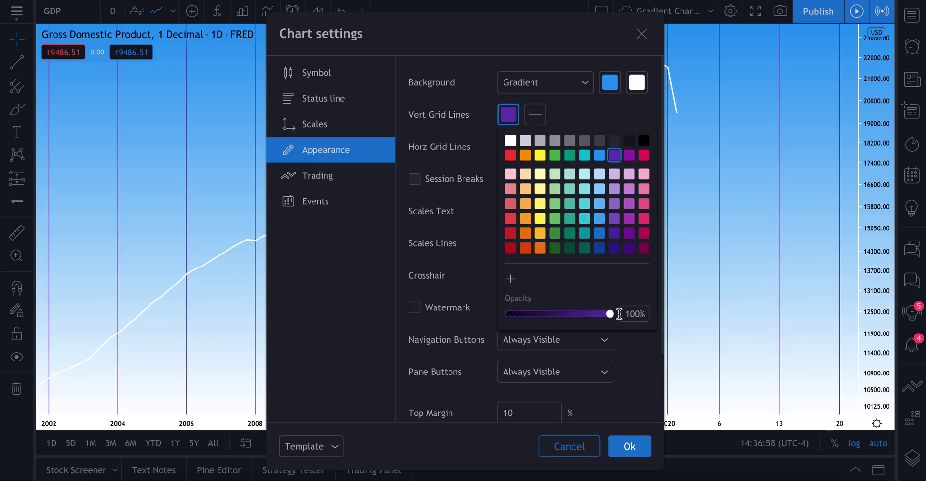
{"action": "left_click", "coordinate": [462, 128]}
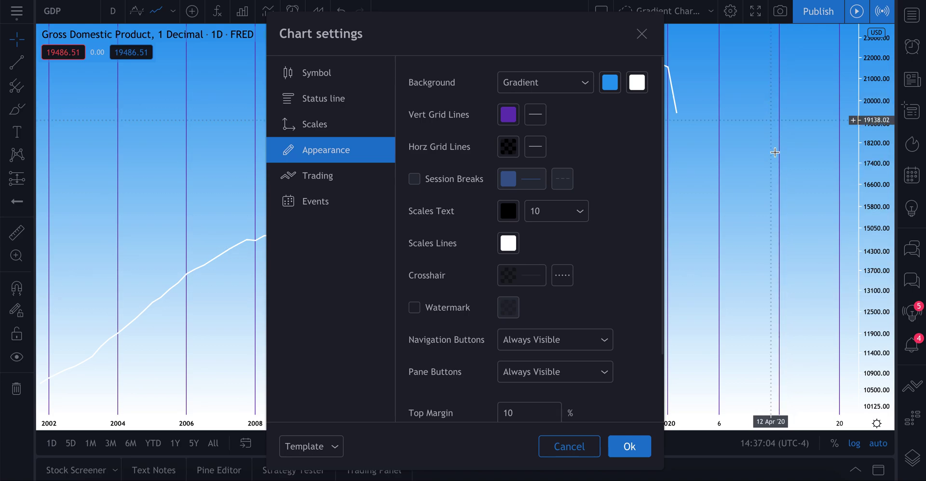
Make the horizontal grid lines white at 100% opacity and close Chart settings
{"action": "left_click", "coordinate": [514, 148]}
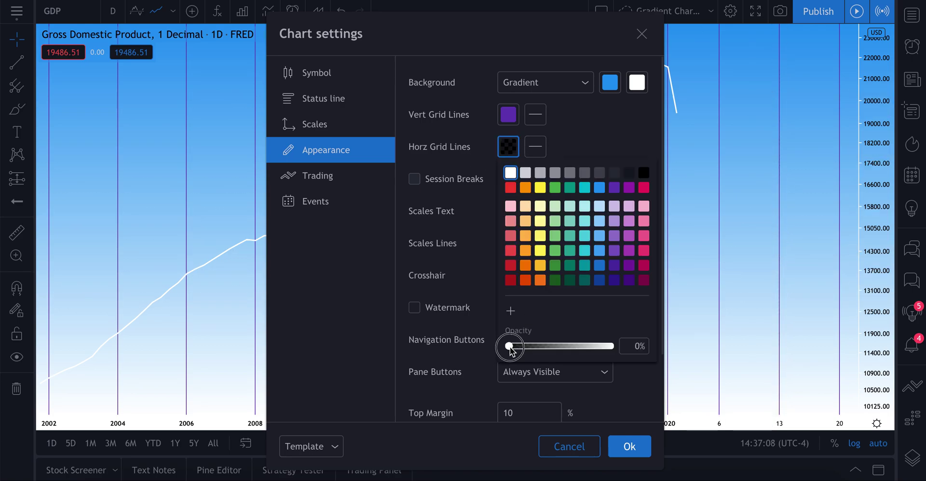
{"action": "left_click_drag", "start_coordinate": [508, 346], "coordinate": [622, 346]}
{"action": "left_click", "coordinate": [597, 143]}
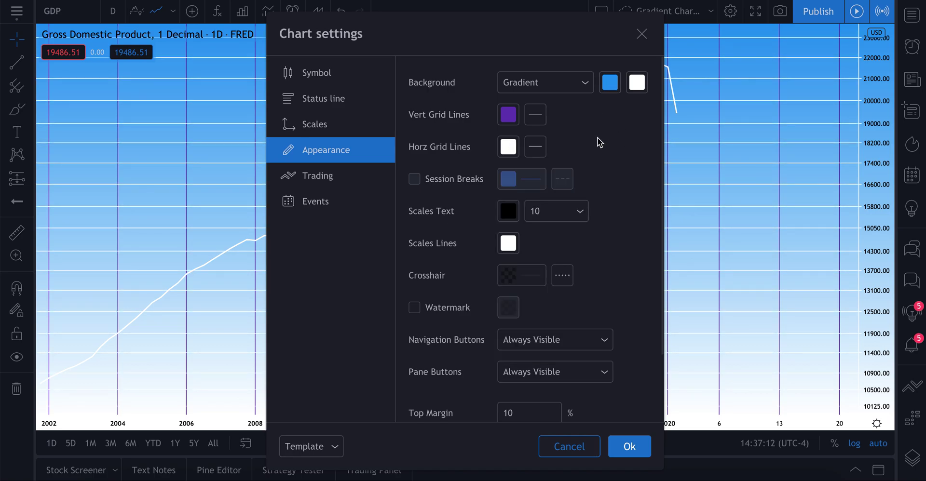
{"action": "left_click", "coordinate": [641, 33]}
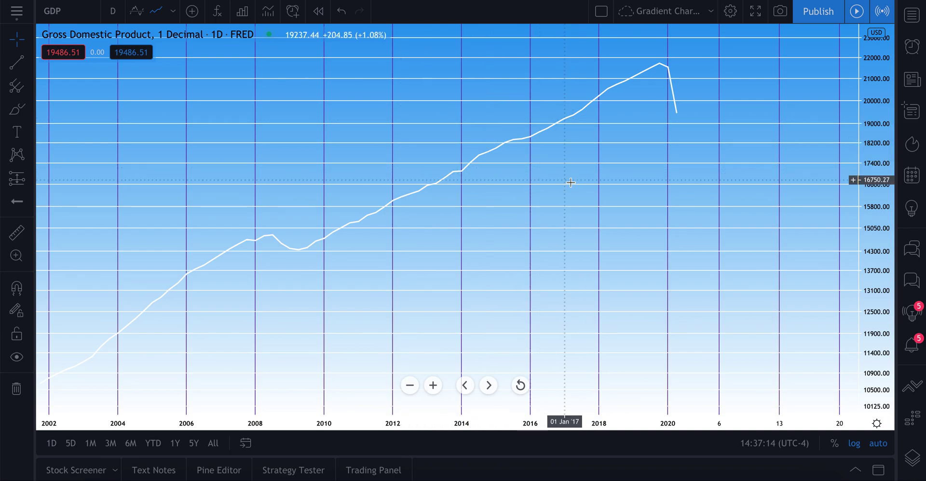
Colour both vertical and horizontal grid lines black, then close Chart settings
{"action": "right_click", "coordinate": [486, 136]}
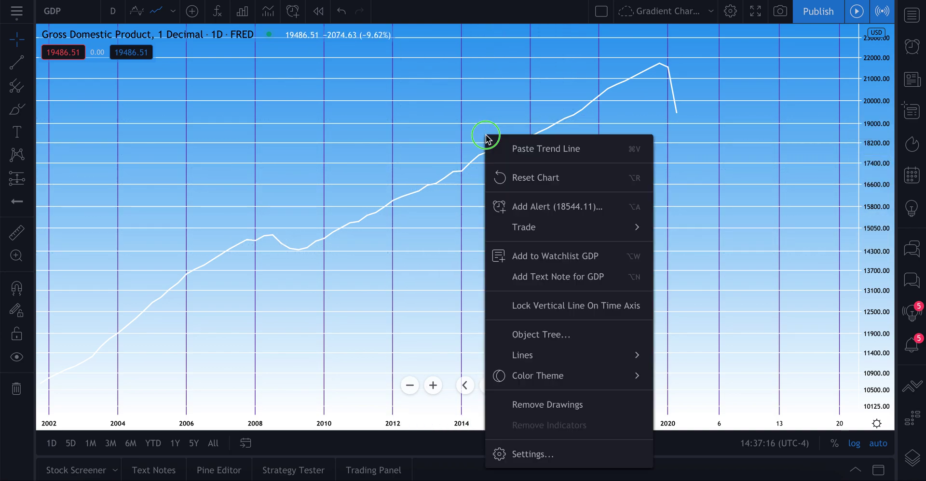
{"action": "left_click", "coordinate": [522, 457]}
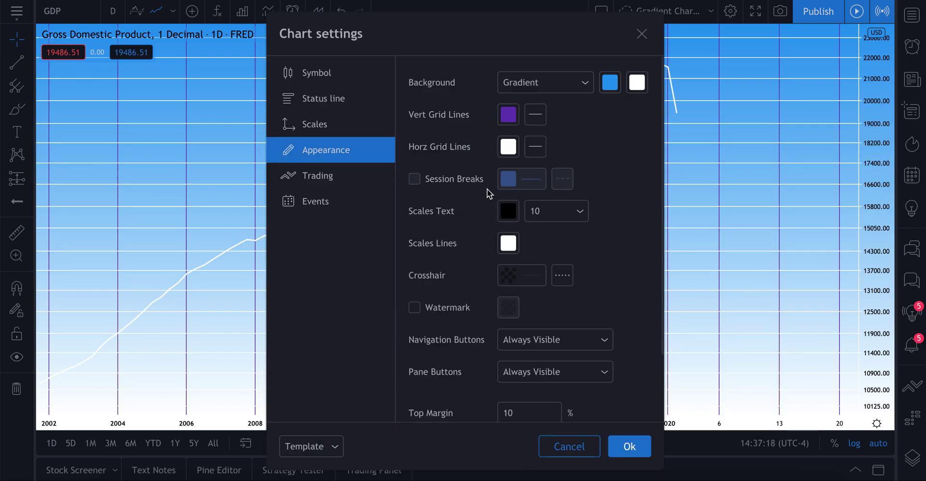
{"action": "left_click", "coordinate": [502, 114]}
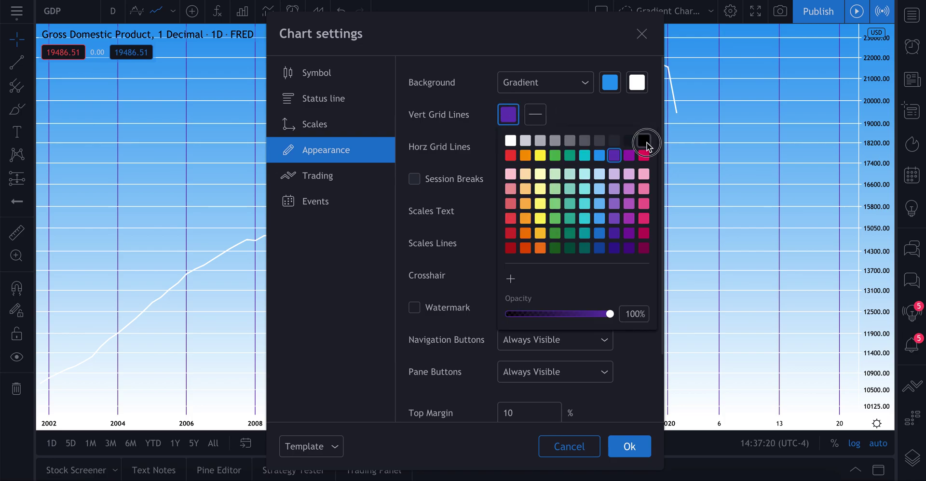
{"action": "left_click", "coordinate": [644, 140]}
{"action": "left_click", "coordinate": [593, 117]}
{"action": "left_click", "coordinate": [510, 146]}
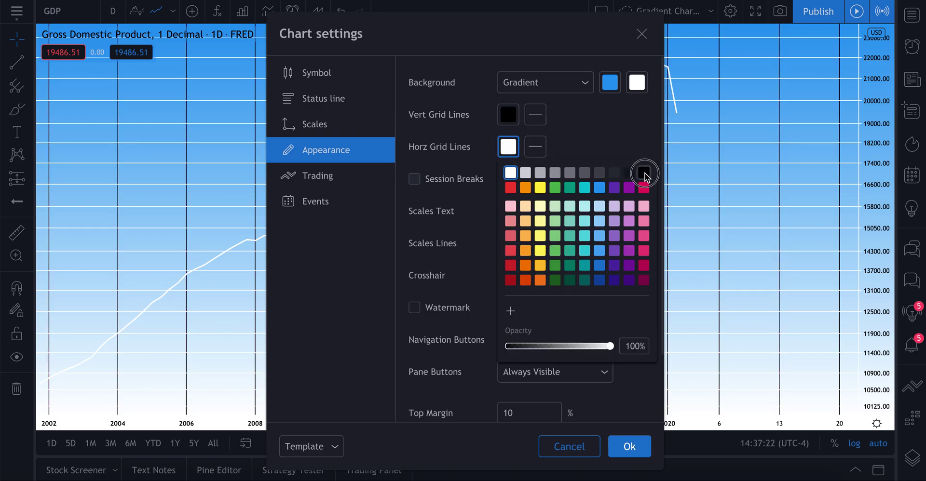
{"action": "left_click", "coordinate": [644, 173]}
{"action": "left_click", "coordinate": [610, 110]}
{"action": "left_click", "coordinate": [642, 35]}
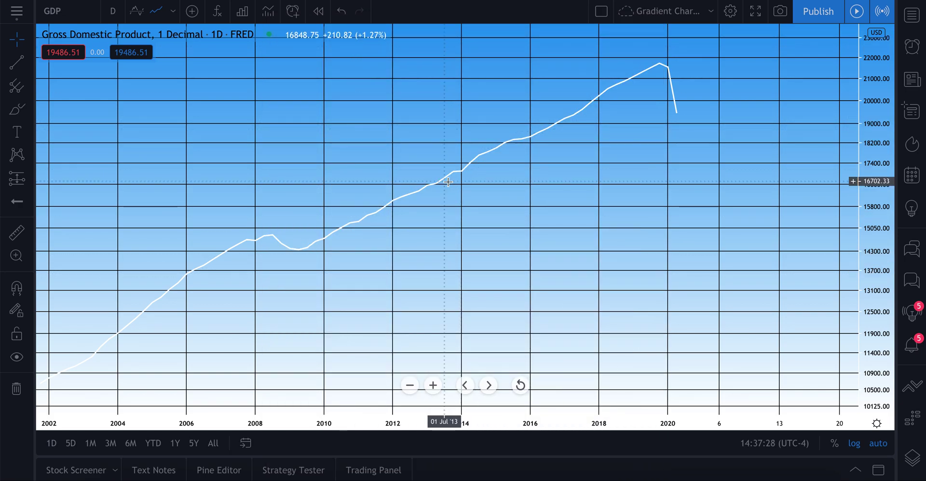
Set the vertical grid lines to red after trying orange, yellow, green, teal and cyan
{"action": "right_click", "coordinate": [291, 90]}
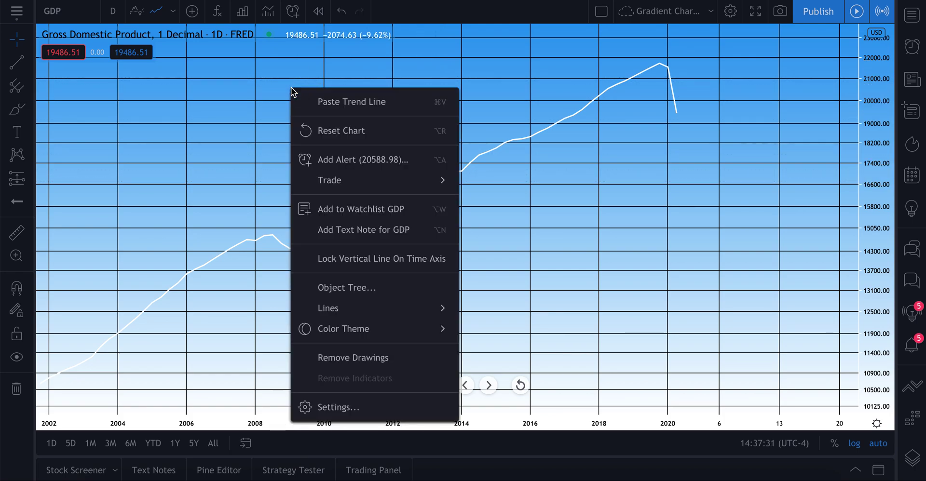
{"action": "left_click", "coordinate": [358, 407]}
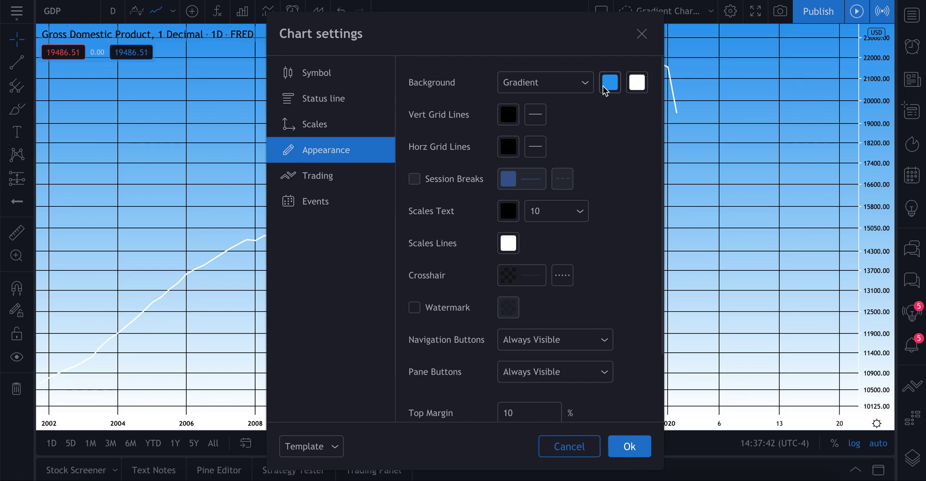
{"action": "left_click", "coordinate": [508, 115]}
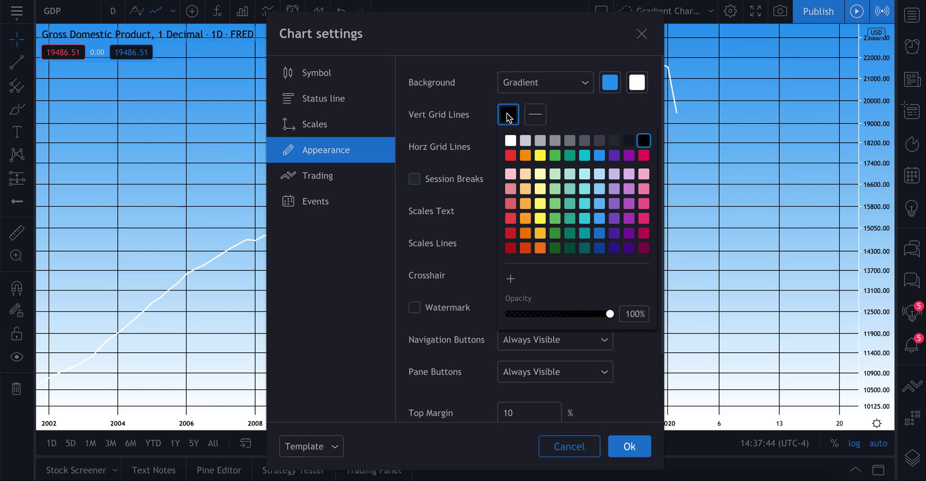
{"action": "left_click", "coordinate": [510, 155]}
{"action": "left_click", "coordinate": [525, 155]}
{"action": "left_click", "coordinate": [540, 156]}
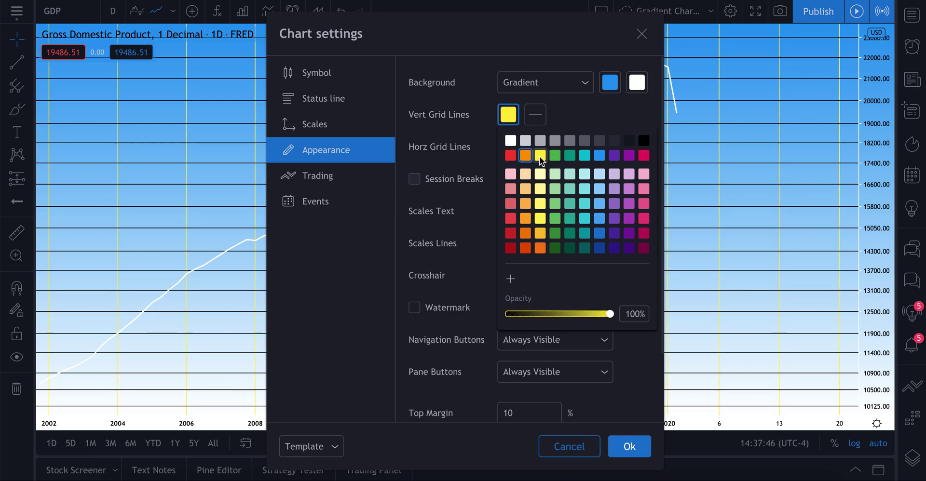
{"action": "left_click", "coordinate": [555, 155]}
{"action": "left_click", "coordinate": [569, 156]}
{"action": "left_click", "coordinate": [586, 157]}
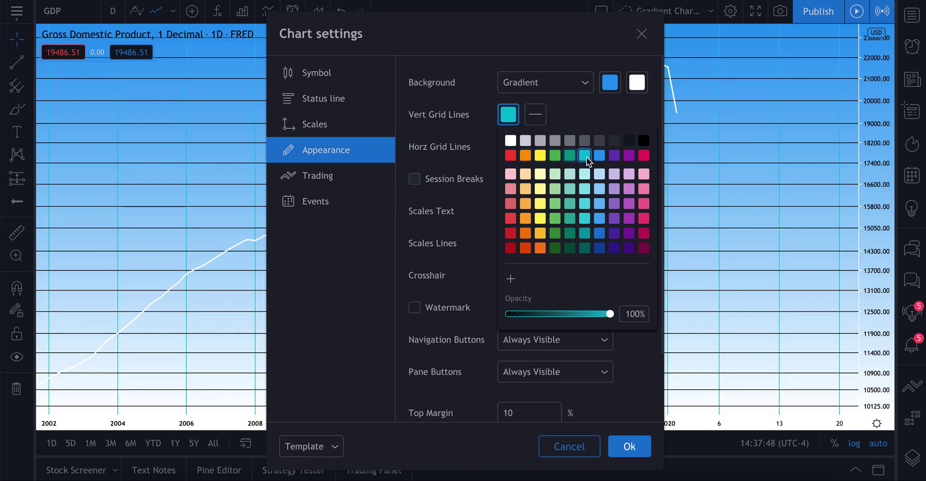
{"action": "left_click", "coordinate": [510, 155]}
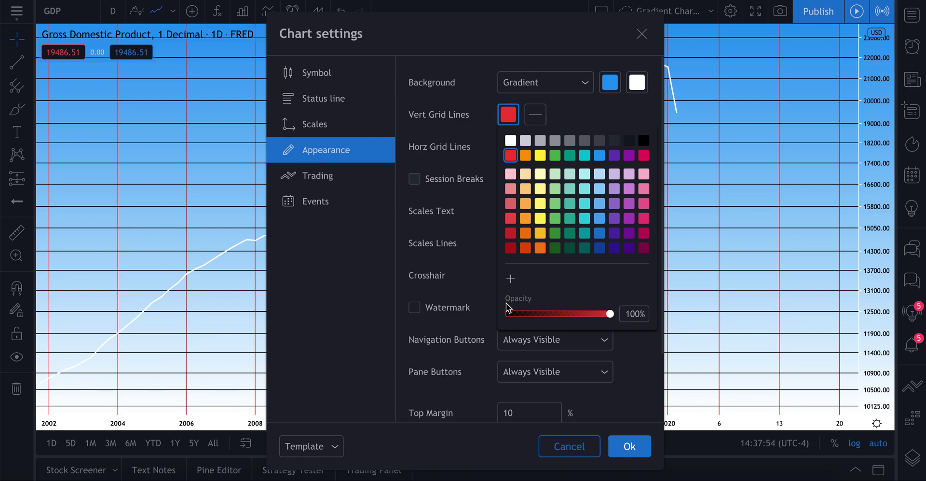
Drop both vertical and horizontal grid line opacity to 0% and close Chart settings
{"action": "left_click", "coordinate": [611, 316]}
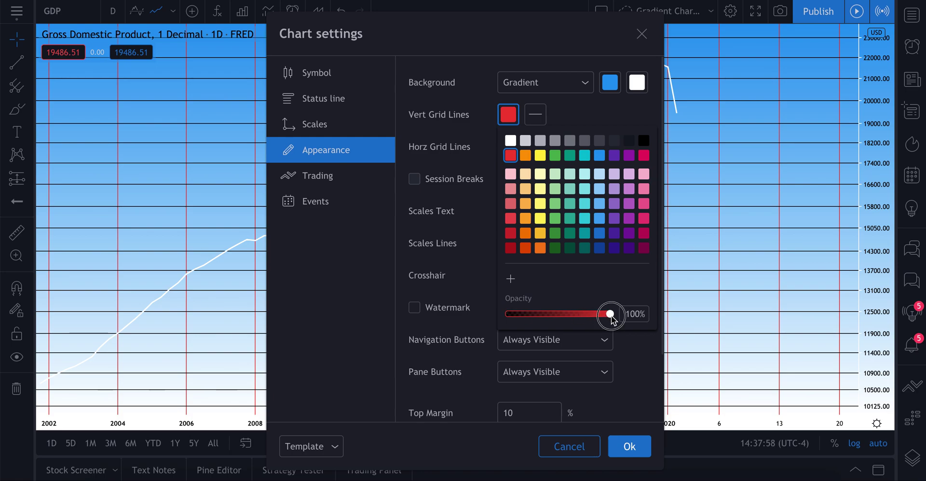
{"action": "mouse_move", "coordinate": [610, 316]}
{"action": "left_mouse_down"}
{"action": "mouse_move", "coordinate": [503, 322]}
{"action": "mouse_move", "coordinate": [614, 318]}
{"action": "left_mouse_up"}
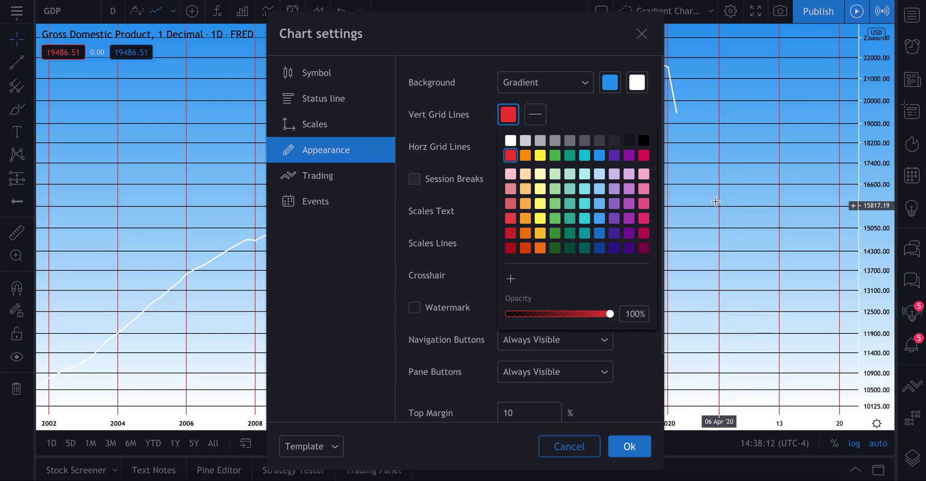
{"action": "left_click_drag", "start_coordinate": [610, 316], "coordinate": [435, 345]}
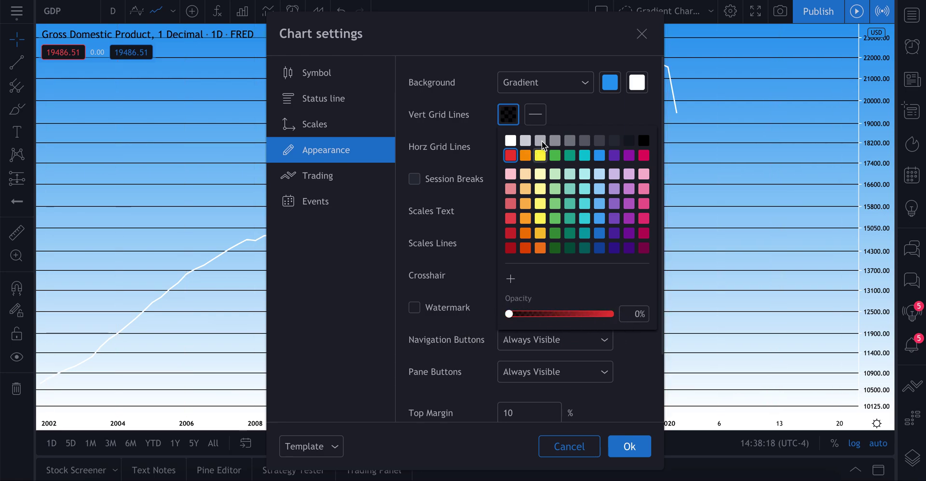
{"action": "left_click", "coordinate": [561, 114]}
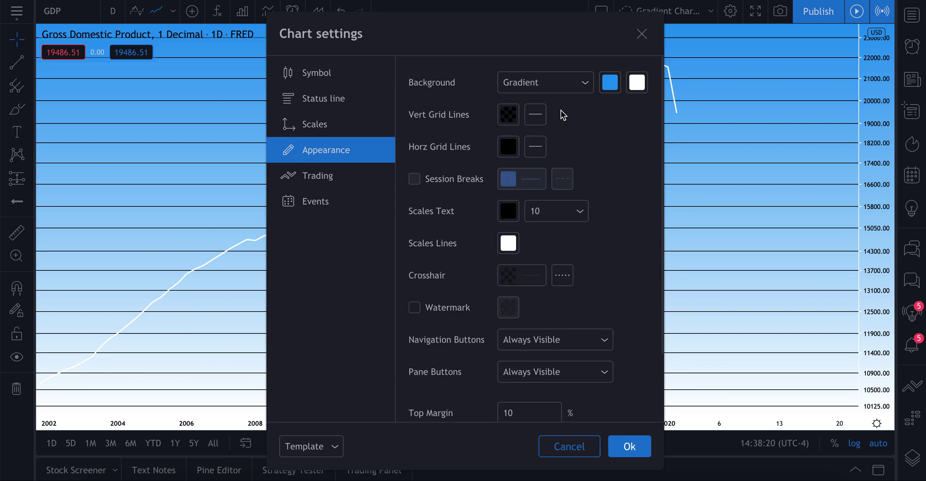
{"action": "left_click", "coordinate": [512, 142]}
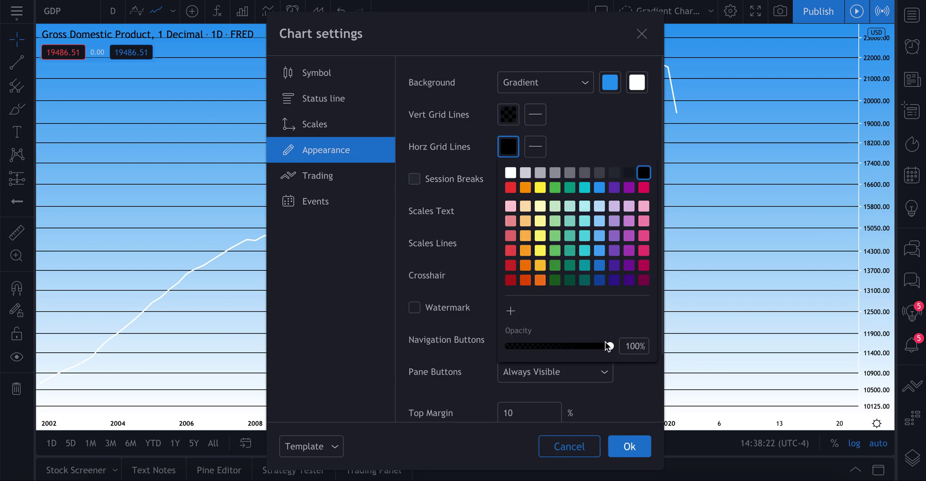
{"action": "left_click_drag", "start_coordinate": [609, 346], "coordinate": [482, 351]}
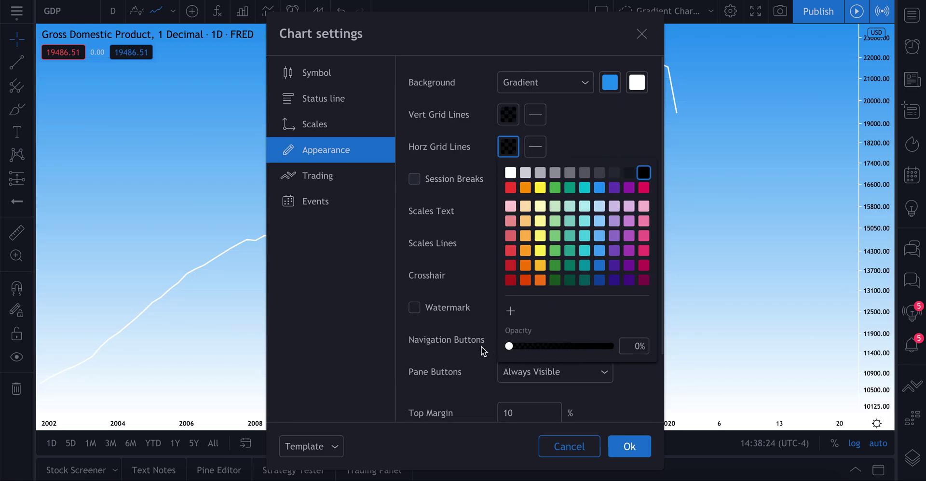
{"action": "left_click", "coordinate": [461, 102]}
{"action": "left_click", "coordinate": [641, 35]}
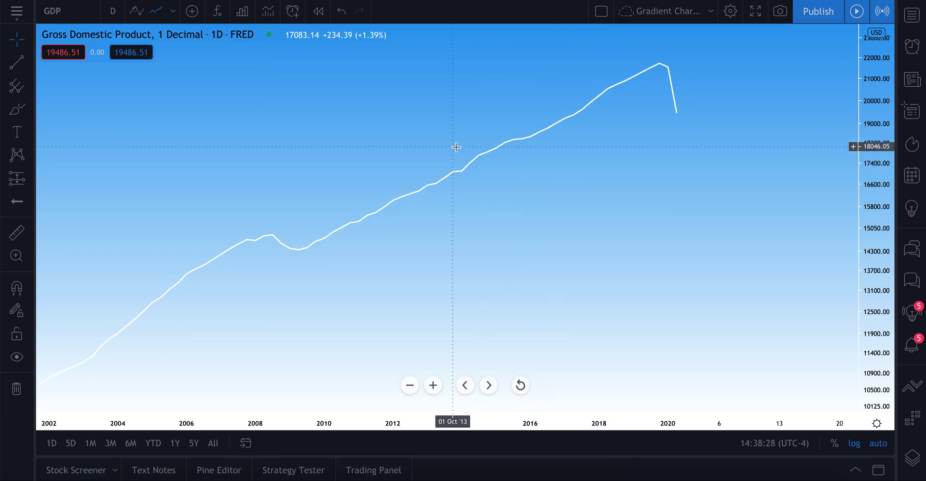
Reopen Chart settings and inspect the vertical grid line colour and style options, keeping them solid
{"action": "right_click", "coordinate": [343, 87]}
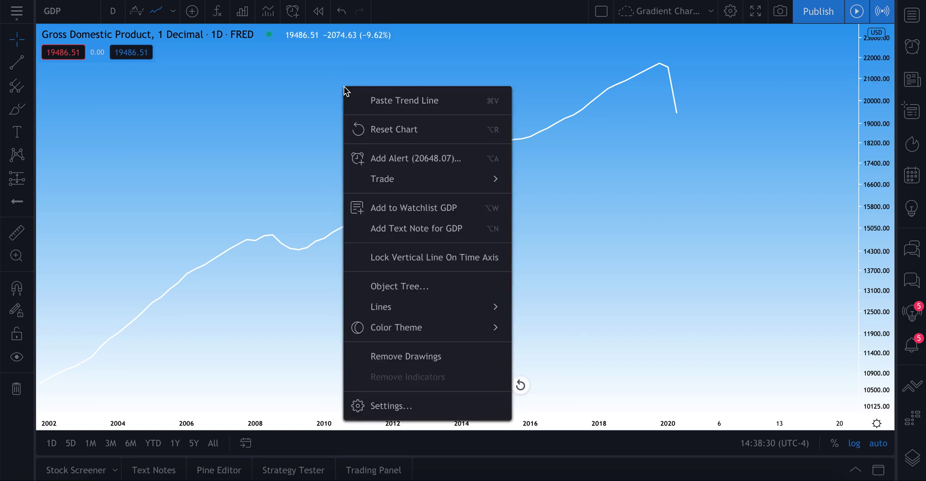
{"action": "left_click", "coordinate": [401, 404]}
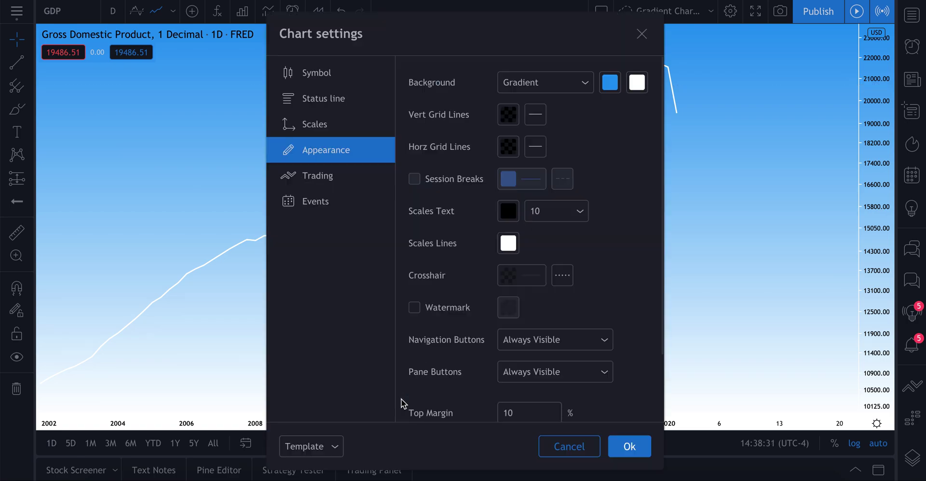
{"action": "left_click", "coordinate": [534, 116]}
{"action": "left_click", "coordinate": [534, 117]}
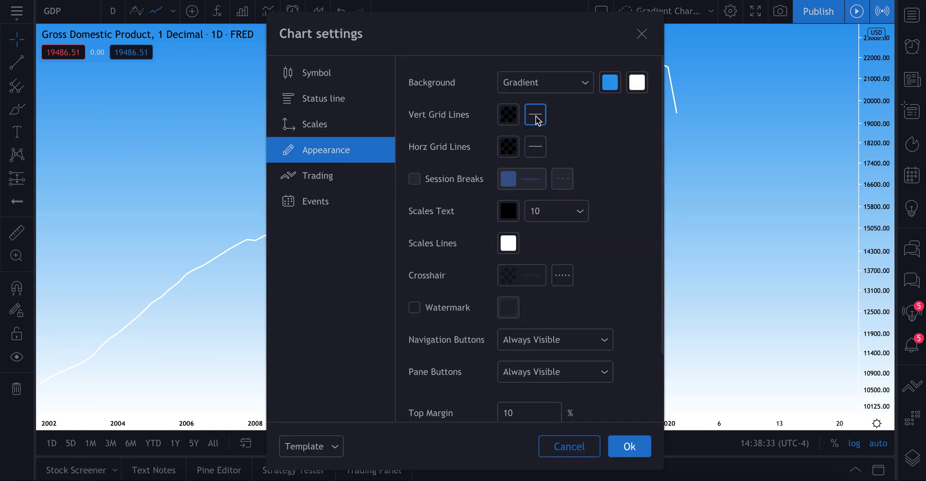
{"action": "left_click", "coordinate": [510, 116]}
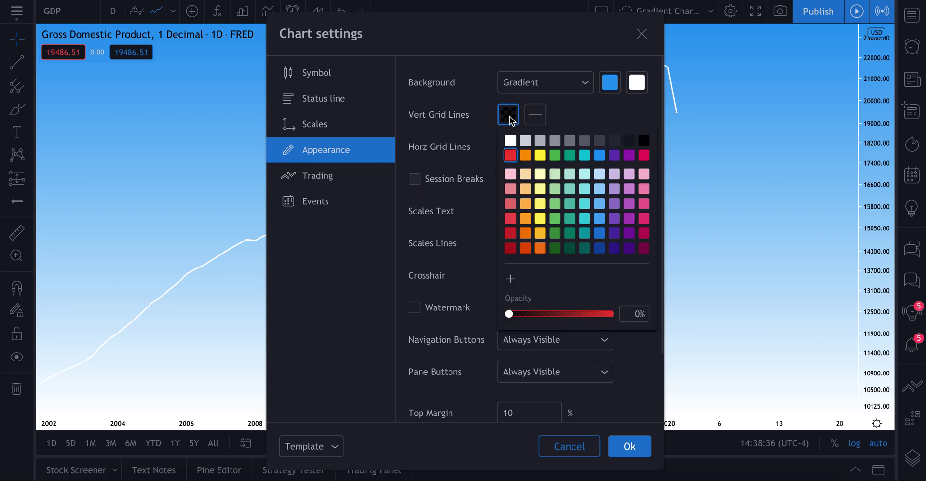
{"action": "left_click", "coordinate": [555, 119]}
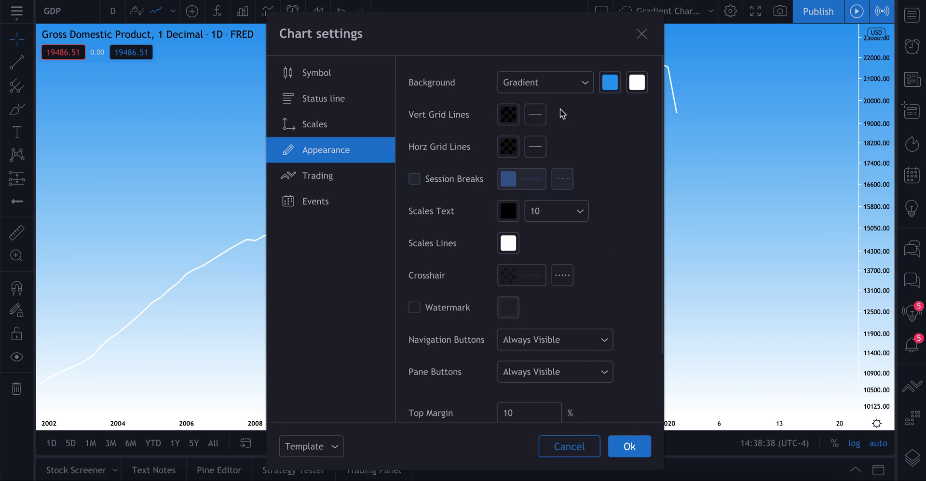
{"action": "left_click", "coordinate": [536, 124]}
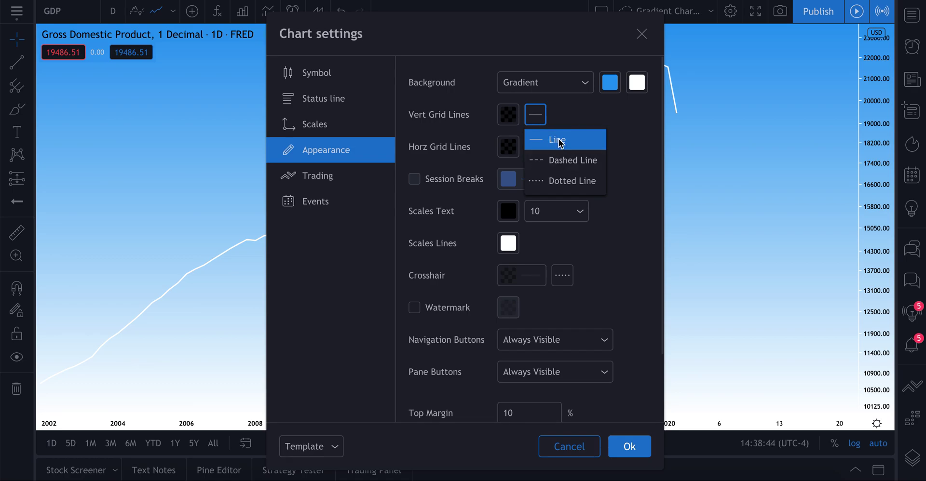
{"action": "left_click", "coordinate": [574, 117]}
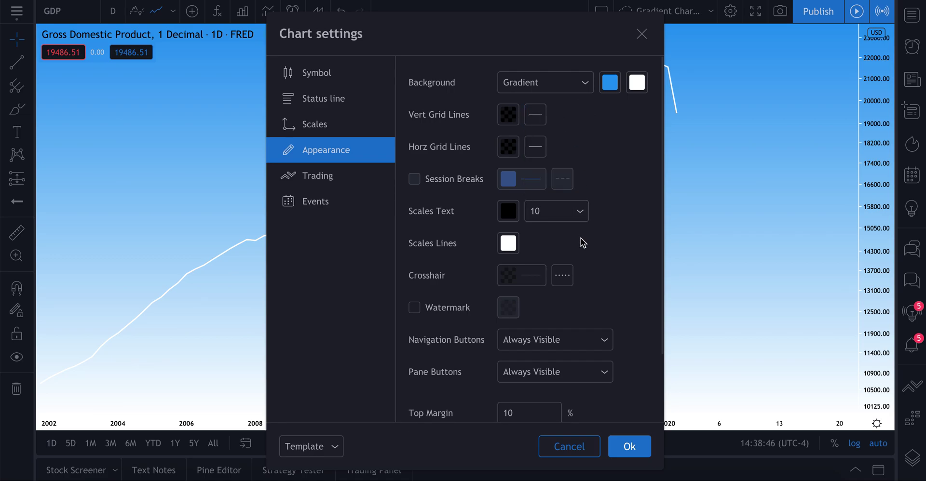
{"action": "scroll", "coordinate": [582, 242], "scroll_direction": "down", "scroll_amount": 2}
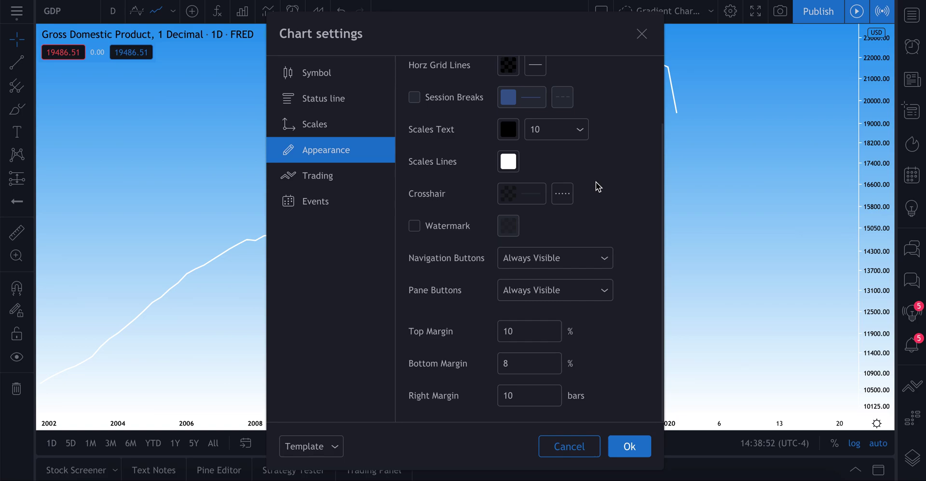
{"action": "scroll", "coordinate": [594, 181], "scroll_direction": "up", "scroll_amount": 2}
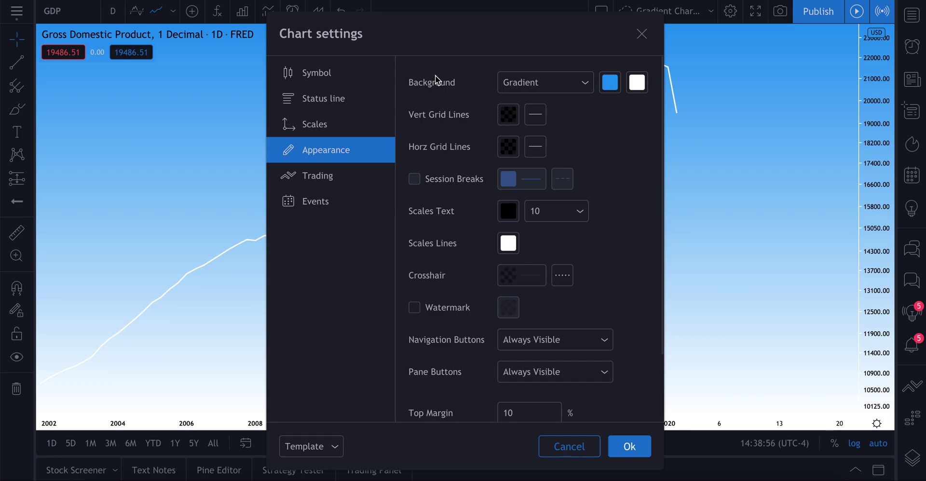
{"action": "left_click", "coordinate": [522, 87]}
{"action": "left_click", "coordinate": [528, 107]}
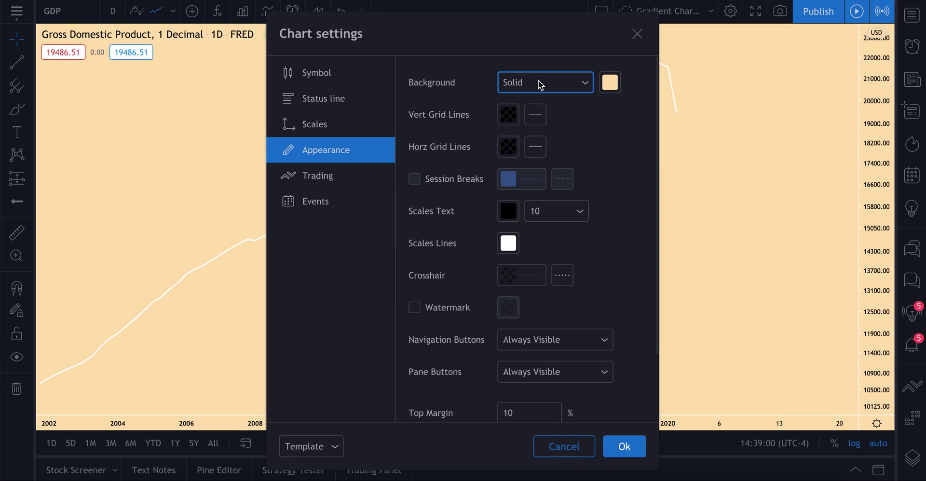
{"action": "left_click", "coordinate": [539, 83]}
{"action": "left_click", "coordinate": [542, 128]}
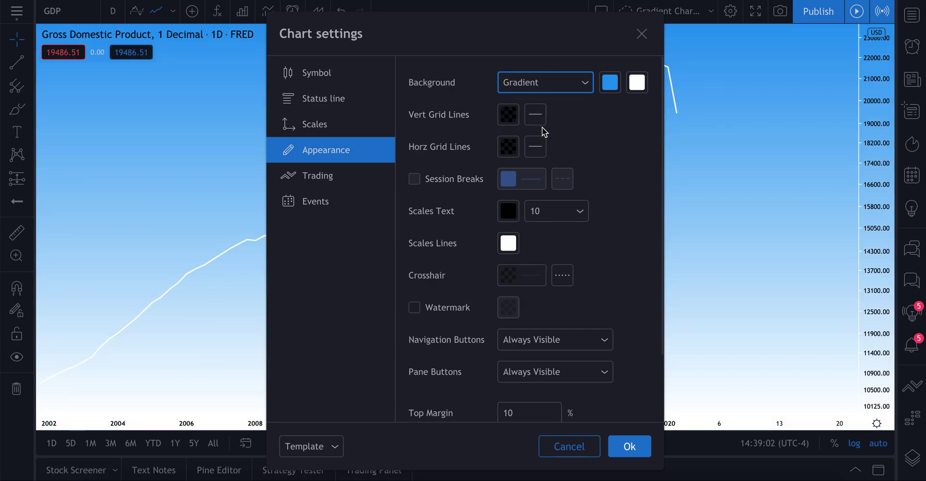
{"action": "scroll", "coordinate": [452, 135], "scroll_direction": "down", "scroll_amount": 1}
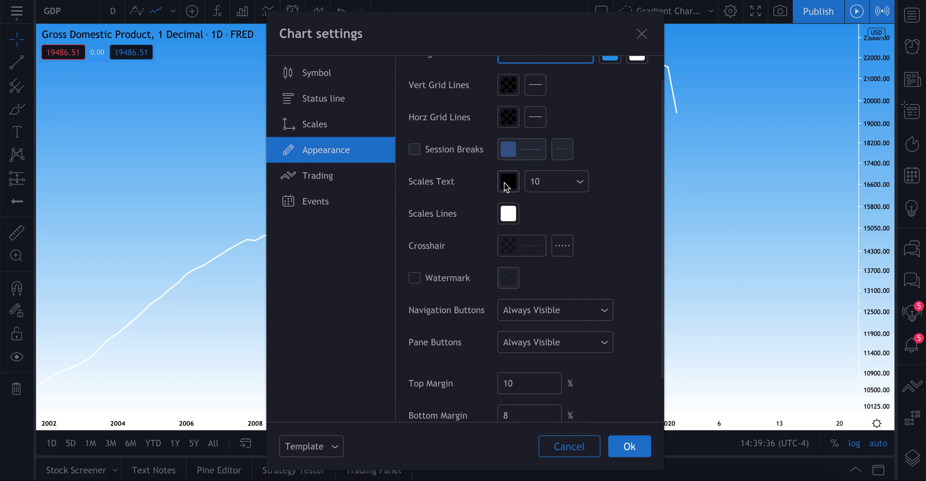
Turn the scale text red and try sizes 14 and 40 before settling on 12
{"action": "left_click", "coordinate": [507, 183]}
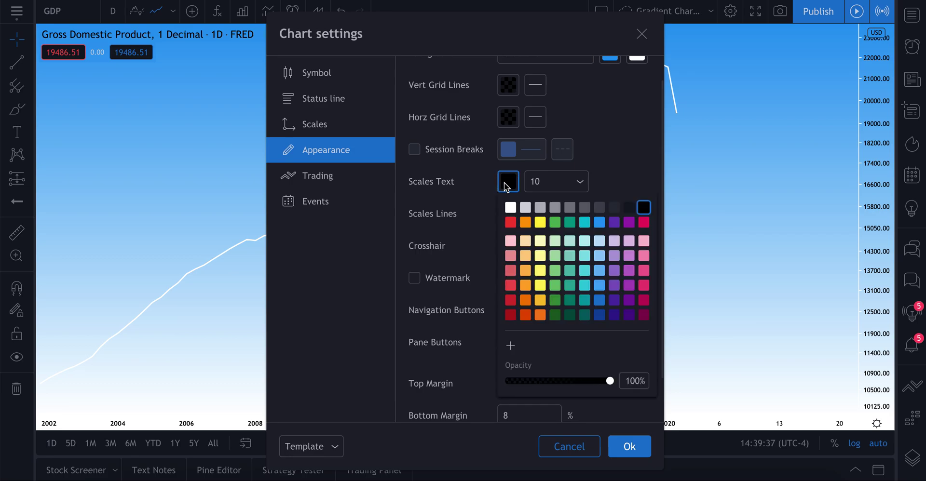
{"action": "left_click", "coordinate": [510, 222]}
{"action": "left_click", "coordinate": [542, 186]}
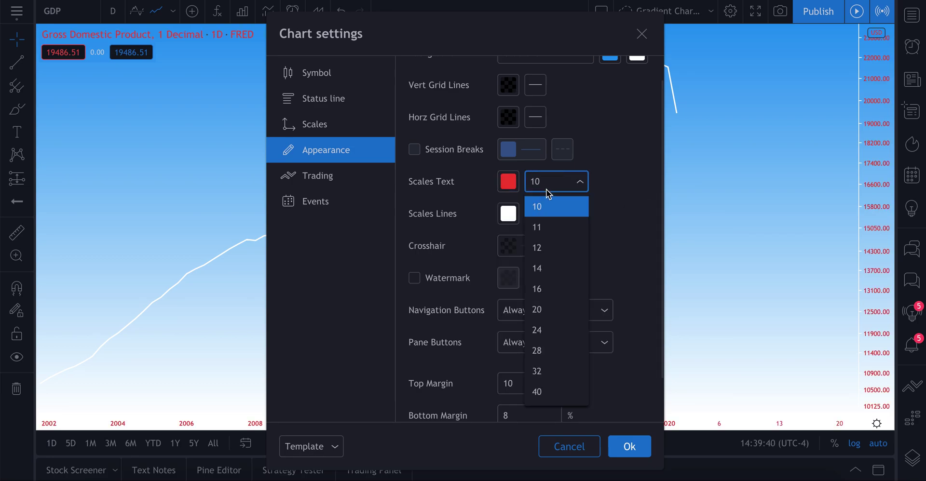
{"action": "left_click", "coordinate": [546, 269]}
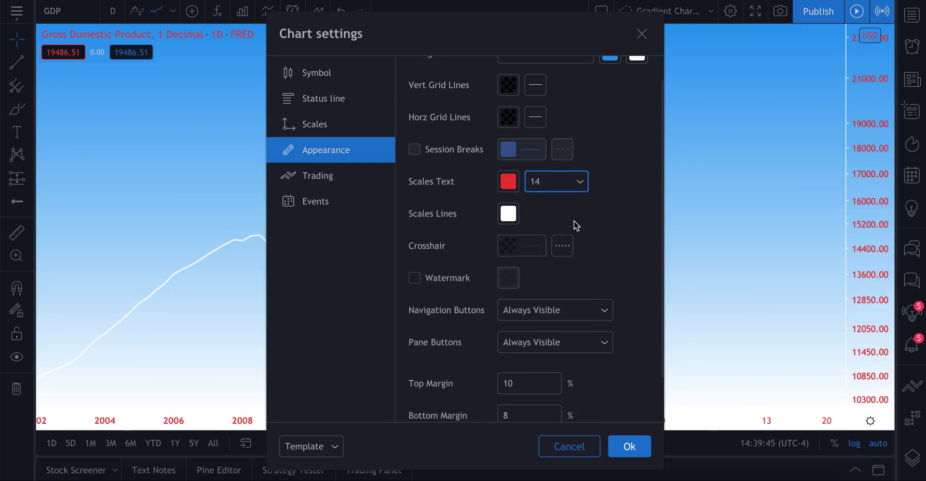
{"action": "left_click", "coordinate": [563, 183]}
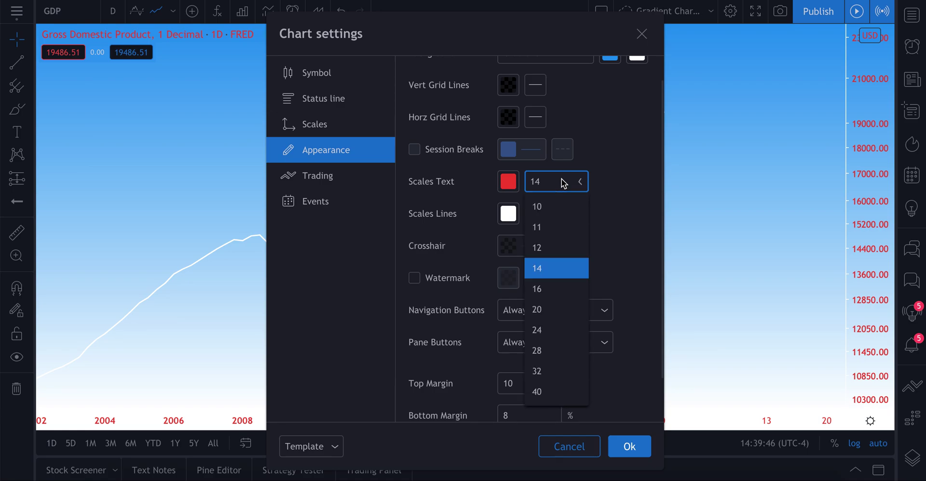
{"action": "left_click", "coordinate": [551, 391]}
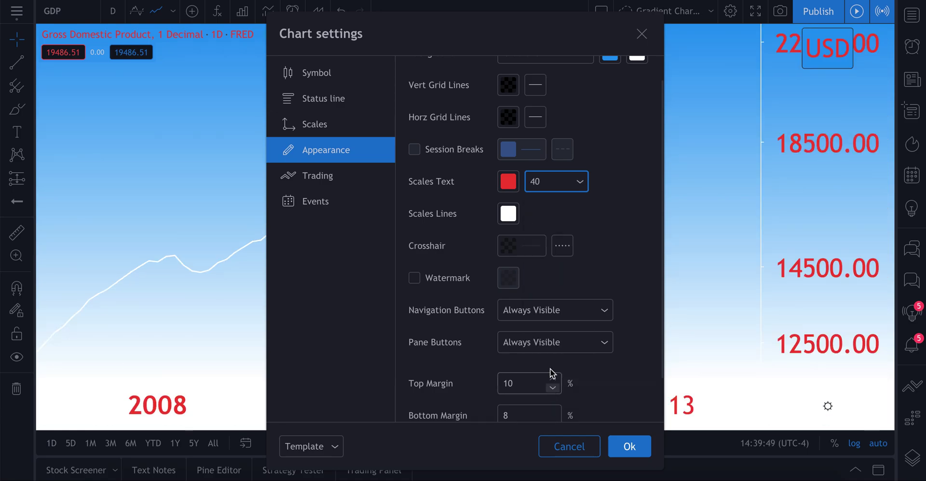
{"action": "left_click", "coordinate": [570, 187]}
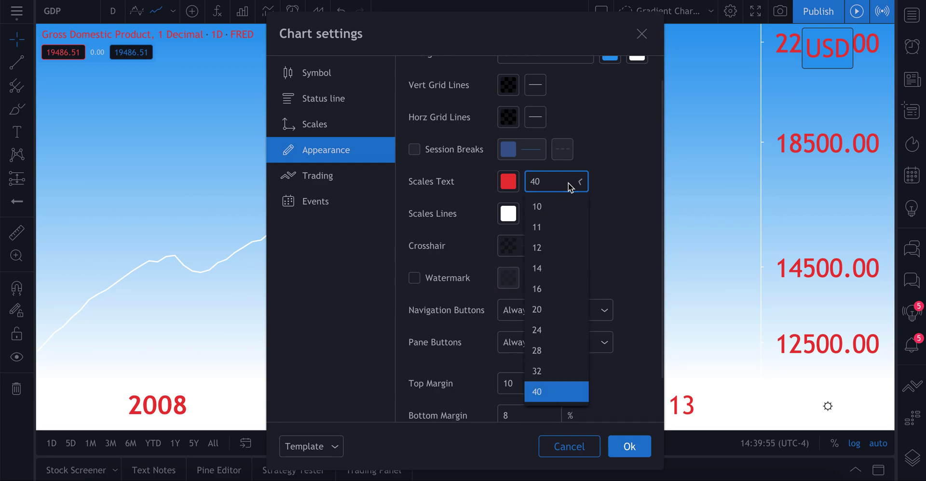
{"action": "left_click", "coordinate": [557, 248]}
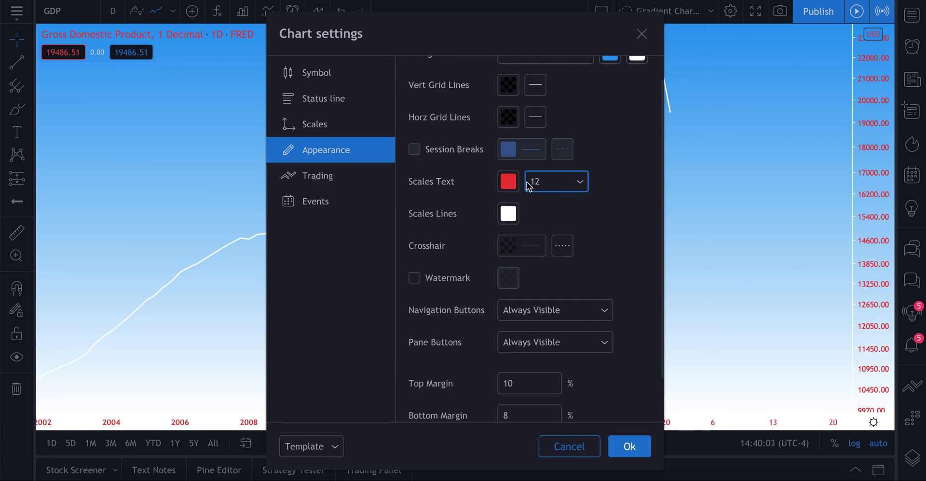
Change the scale text colour to black after trying blue
{"action": "left_click", "coordinate": [508, 181]}
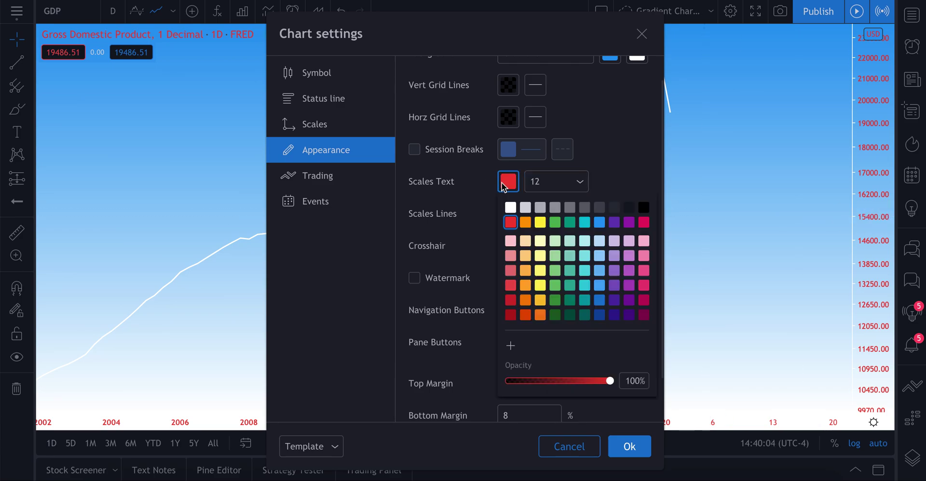
{"action": "left_click", "coordinate": [600, 222]}
{"action": "left_click", "coordinate": [644, 207]}
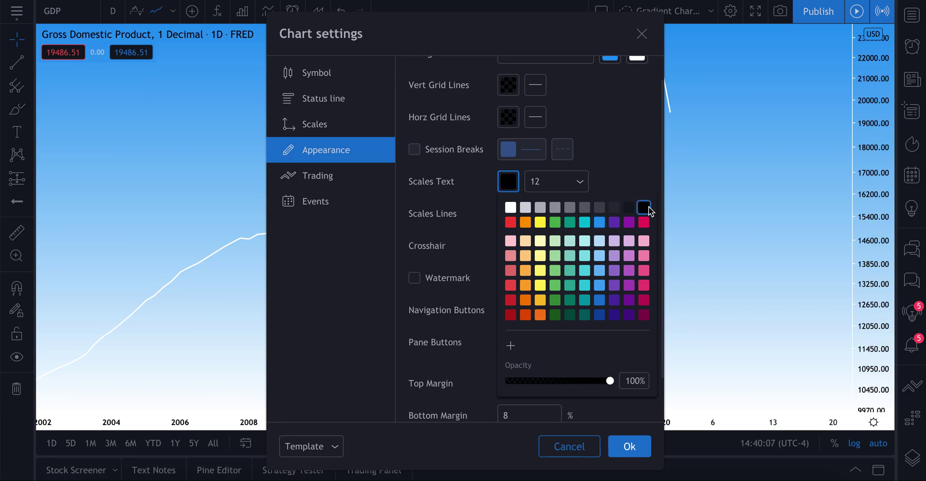
{"action": "left_click", "coordinate": [629, 176]}
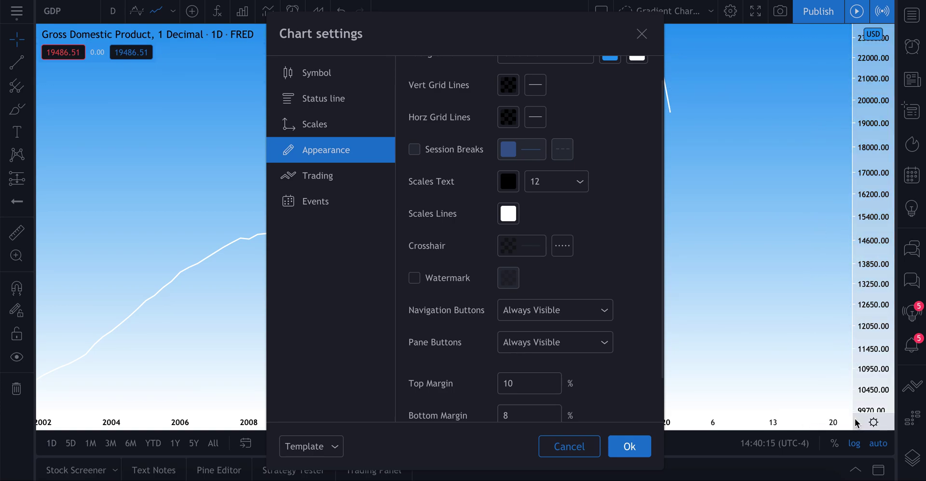
Preview the scale lines in red, orange, yellow, green, teal, cyan, blue, purple, magenta and crimson
{"action": "left_click", "coordinate": [508, 214]}
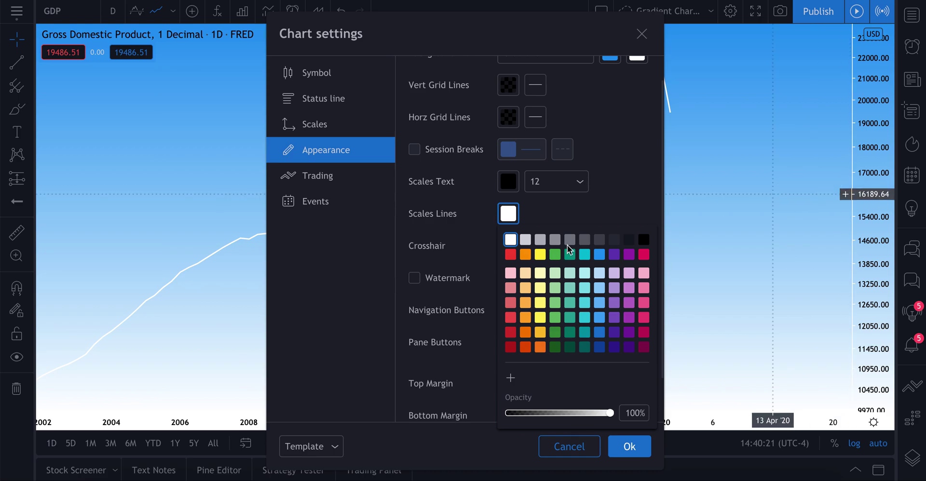
{"action": "left_click", "coordinate": [513, 252]}
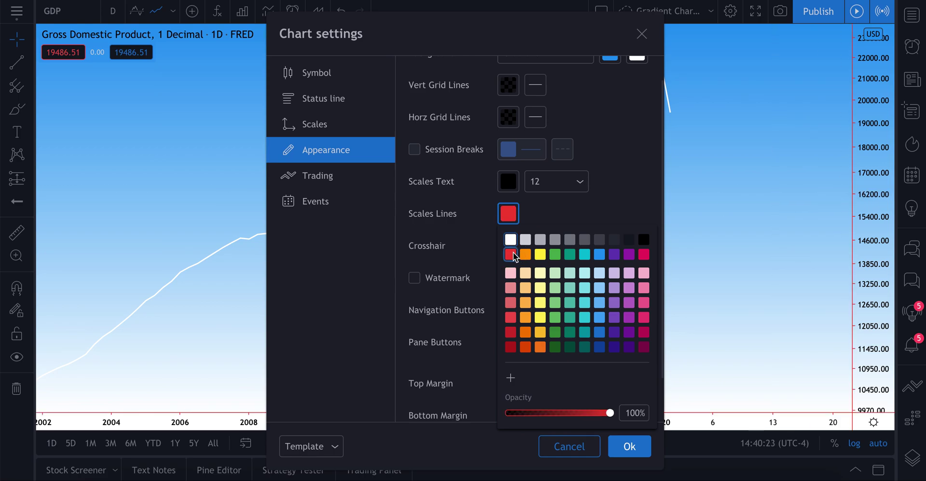
{"action": "left_click", "coordinate": [526, 254]}
{"action": "left_click", "coordinate": [540, 254]}
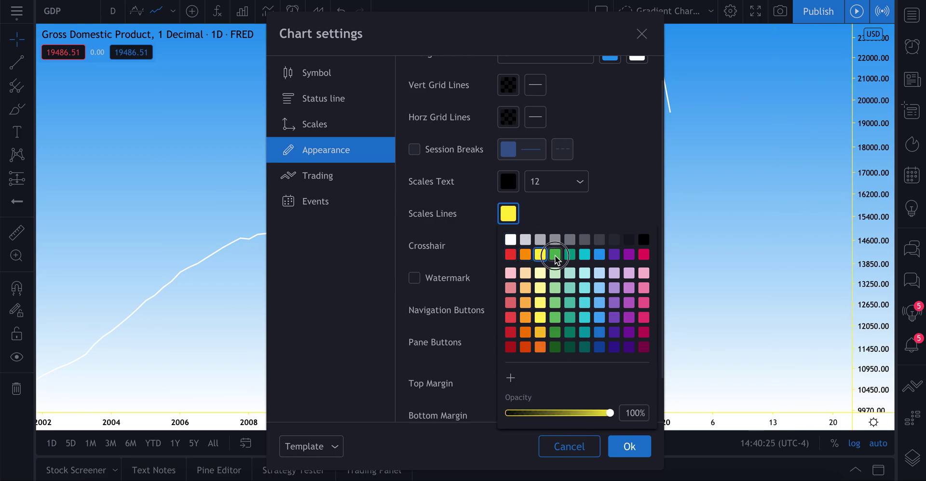
{"action": "left_click", "coordinate": [554, 254]}
{"action": "left_click", "coordinate": [569, 255]}
{"action": "left_click", "coordinate": [585, 254]}
{"action": "left_click", "coordinate": [599, 254]}
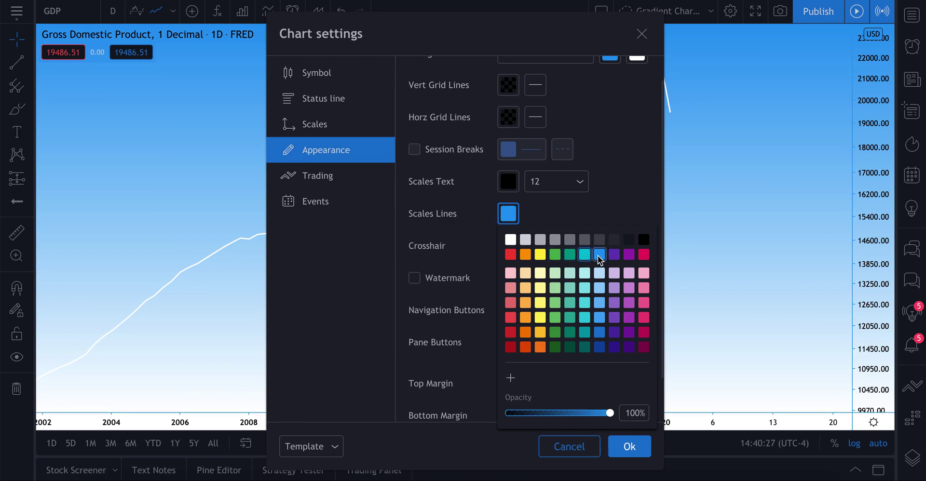
{"action": "left_click", "coordinate": [613, 255]}
{"action": "left_click", "coordinate": [628, 254]}
{"action": "left_click", "coordinate": [644, 254]}
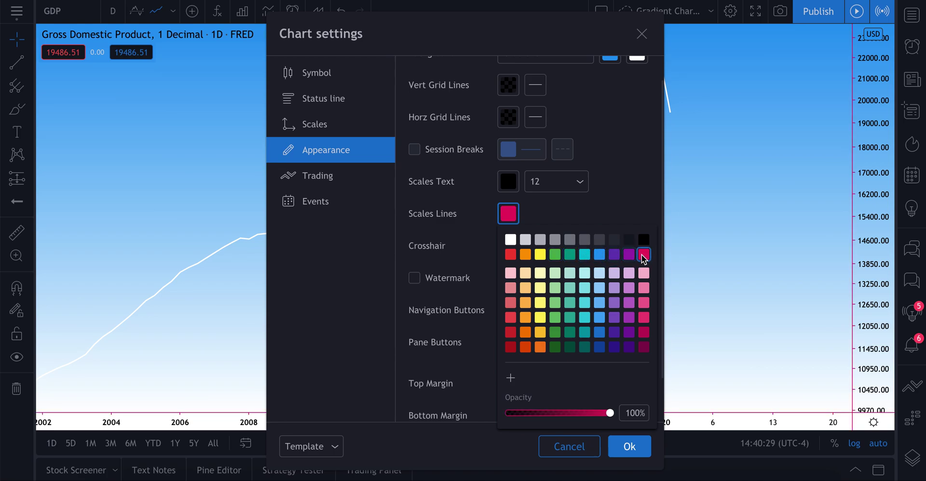
Try the pastel swatches, settle on light blue scale lines, and close Chart settings
{"action": "left_click", "coordinate": [643, 273]}
{"action": "left_click", "coordinate": [629, 273]}
{"action": "left_click", "coordinate": [614, 273]}
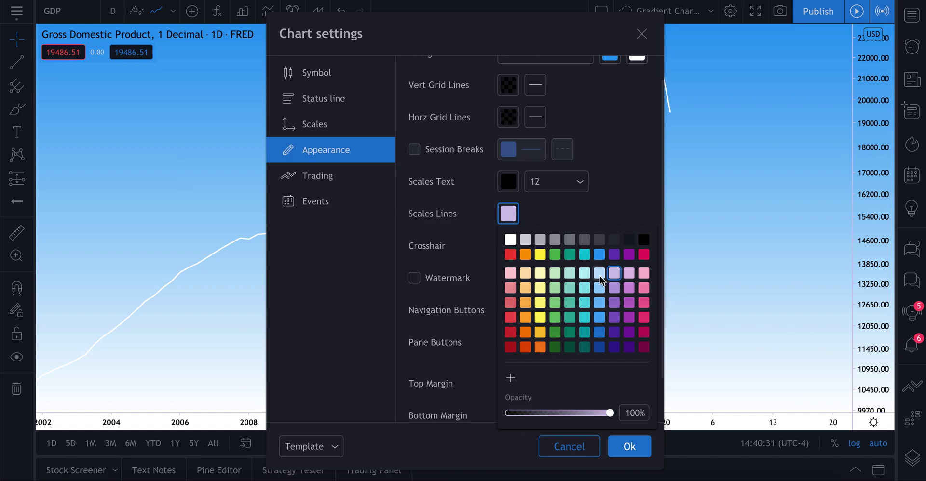
{"action": "left_click", "coordinate": [599, 272]}
{"action": "left_click", "coordinate": [585, 273]}
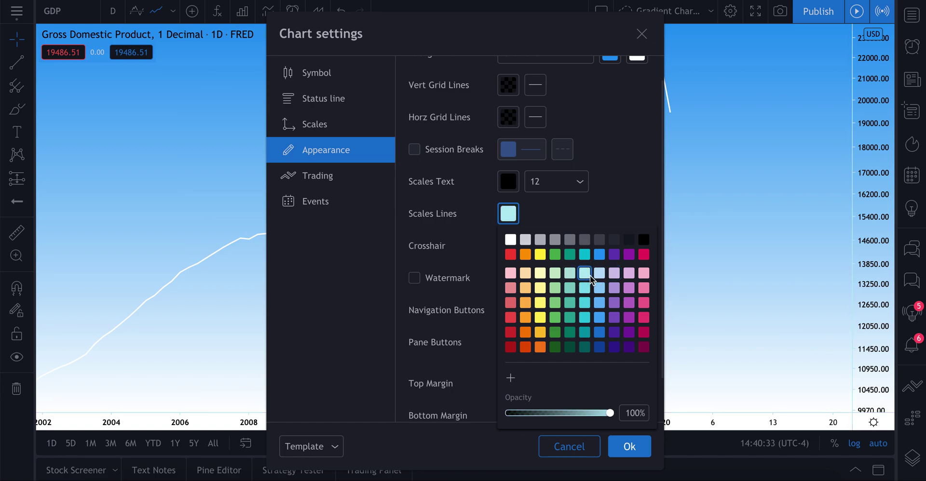
{"action": "left_click", "coordinate": [600, 275]}
{"action": "left_click", "coordinate": [580, 206]}
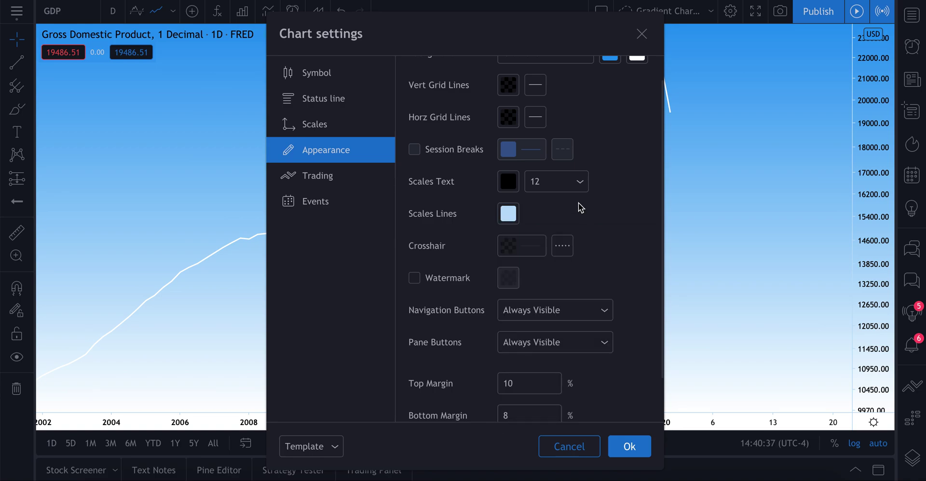
{"action": "left_click", "coordinate": [641, 34]}
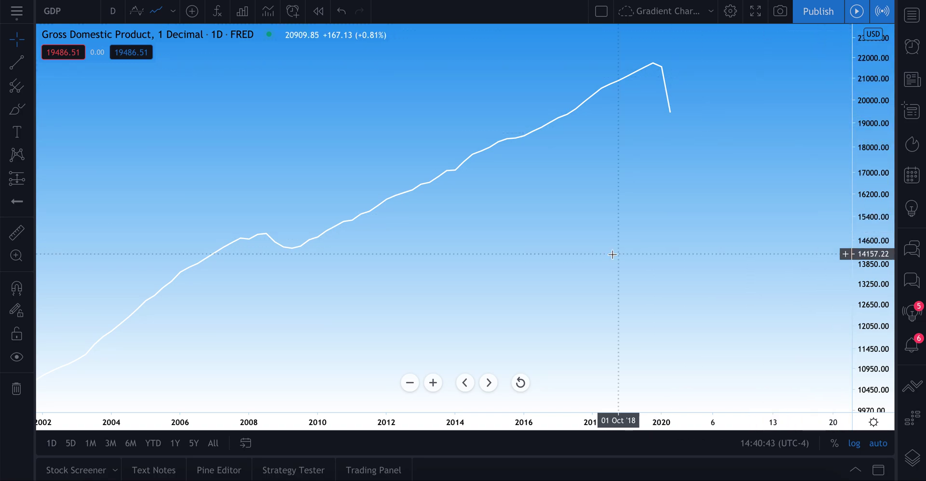
Enable the GDP chart watermark on the Appearance tab of Chart settings
{"action": "right_click", "coordinate": [404, 127]}
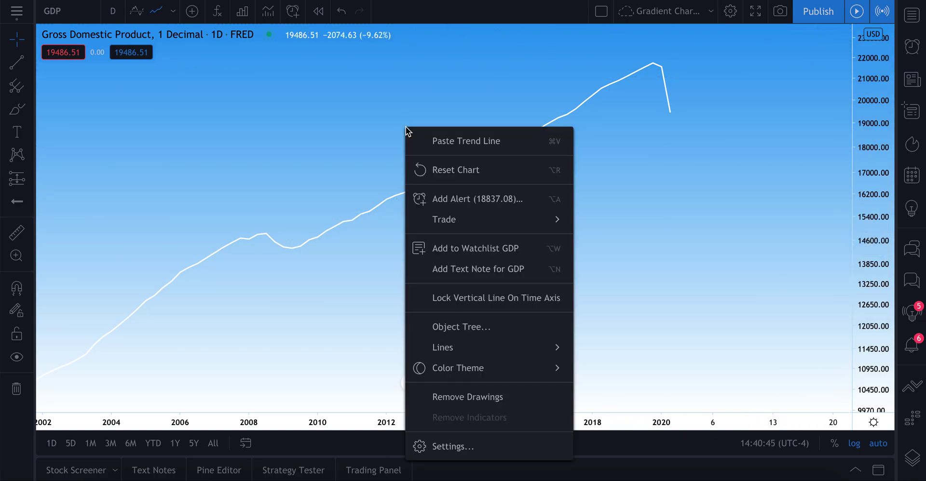
{"action": "left_click", "coordinate": [470, 449]}
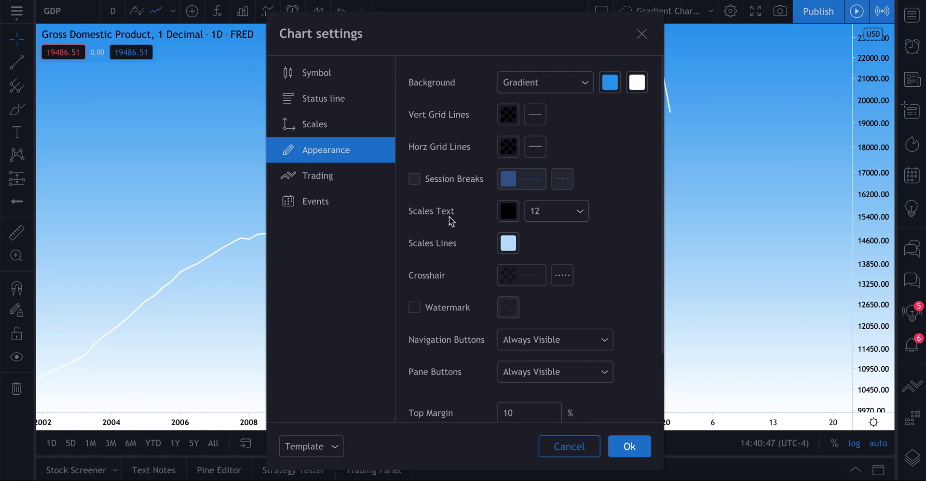
{"action": "scroll", "coordinate": [450, 221], "scroll_direction": "down", "scroll_amount": 1}
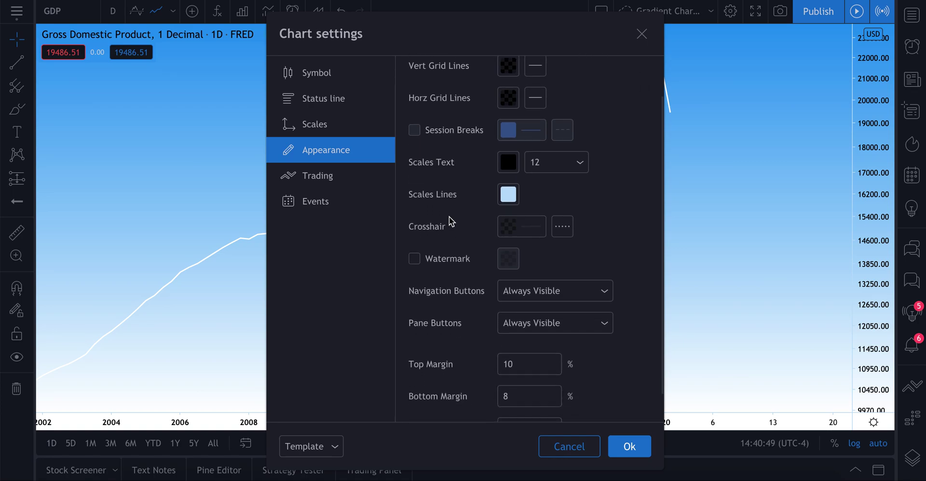
{"action": "scroll", "coordinate": [449, 217], "scroll_direction": "down", "scroll_amount": 1}
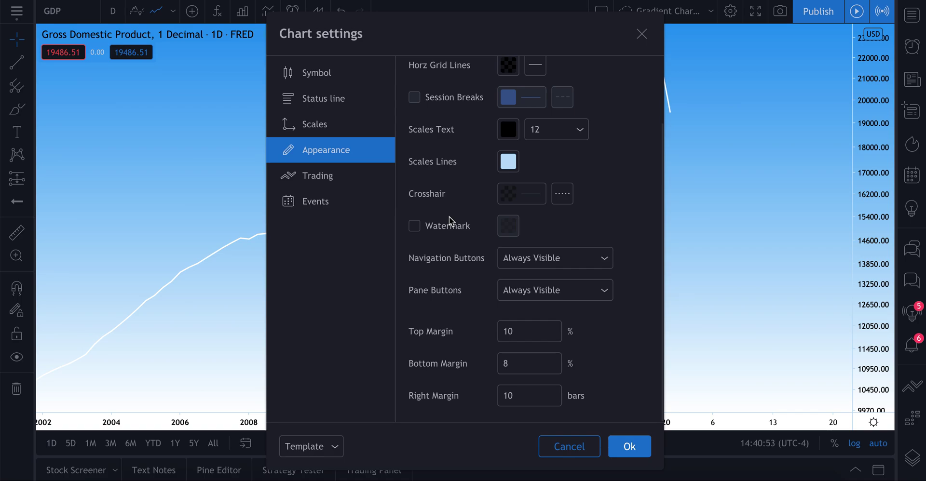
{"action": "left_click", "coordinate": [415, 229]}
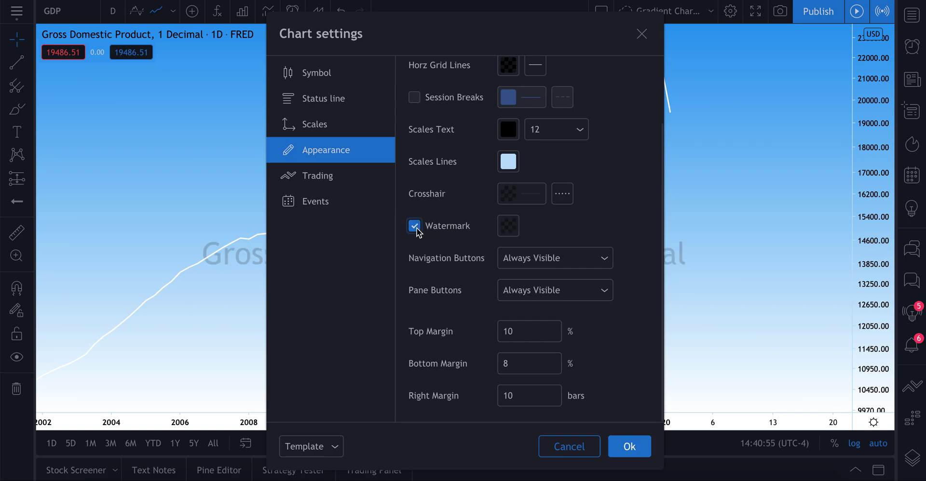
{"action": "left_click", "coordinate": [506, 232]}
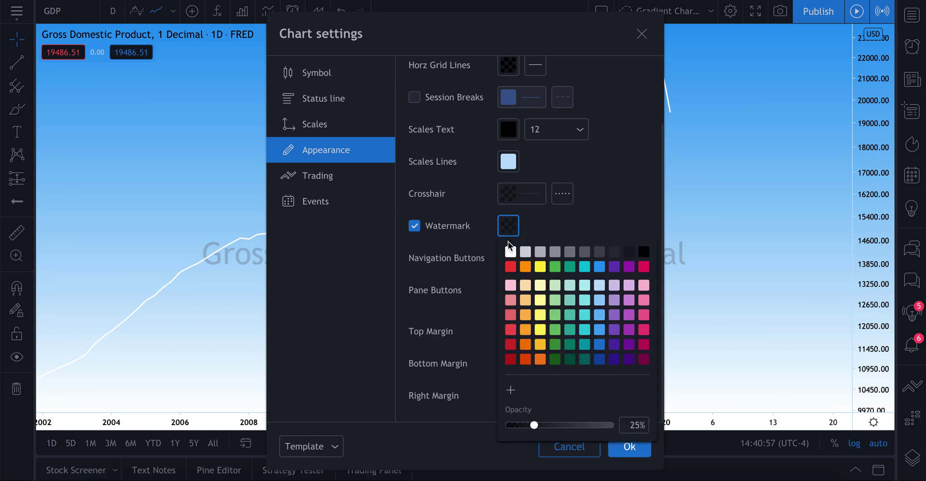
{"action": "left_click", "coordinate": [567, 159]}
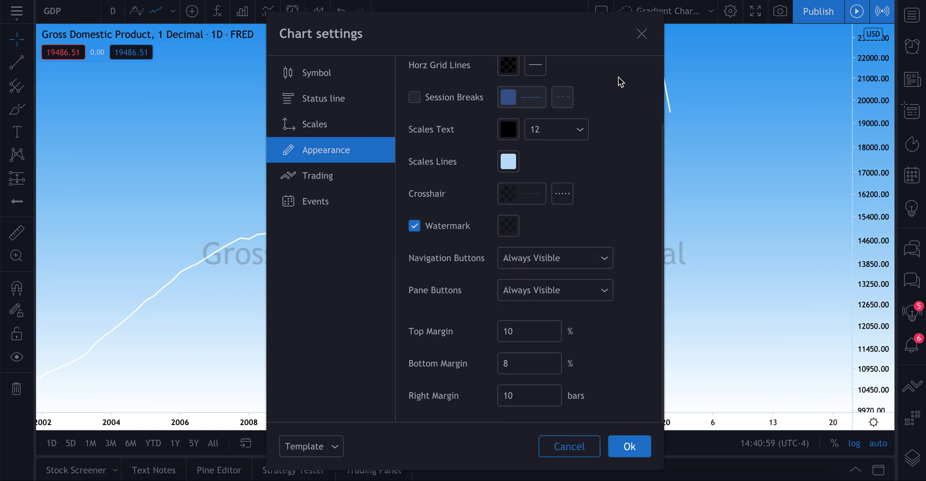
{"action": "left_click", "coordinate": [641, 34]}
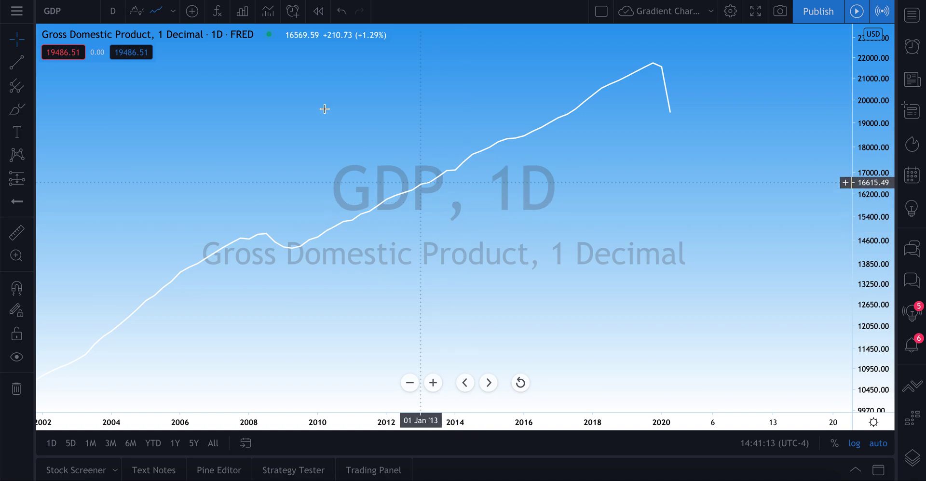
Make the chart watermark black at 100% opacity
{"action": "right_click", "coordinate": [309, 101]}
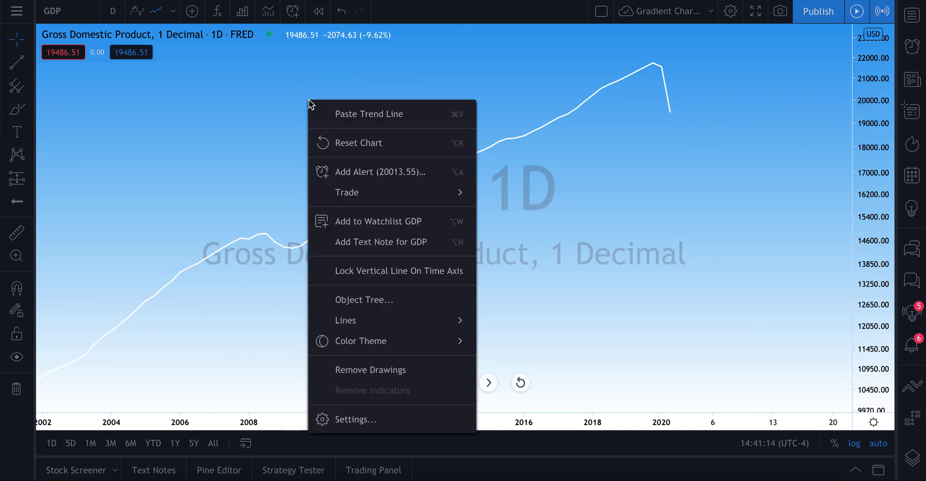
{"action": "left_click", "coordinate": [369, 419]}
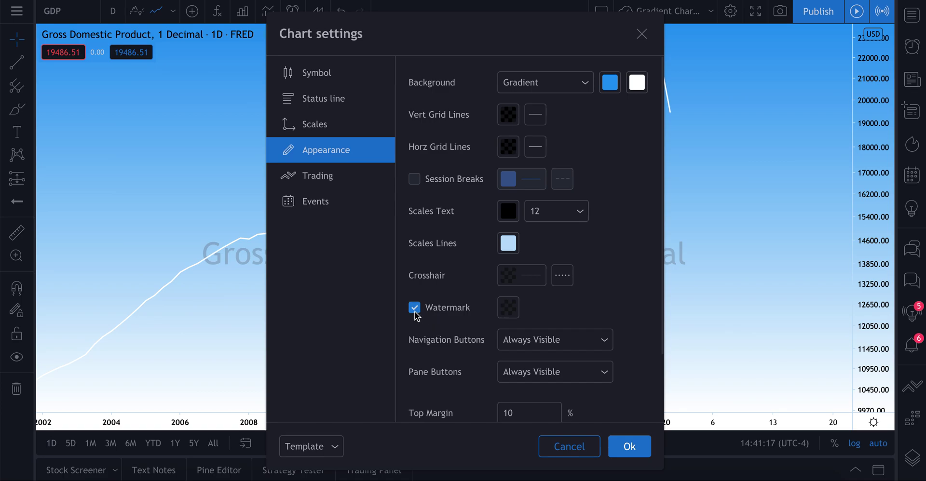
{"action": "left_click", "coordinate": [501, 309]}
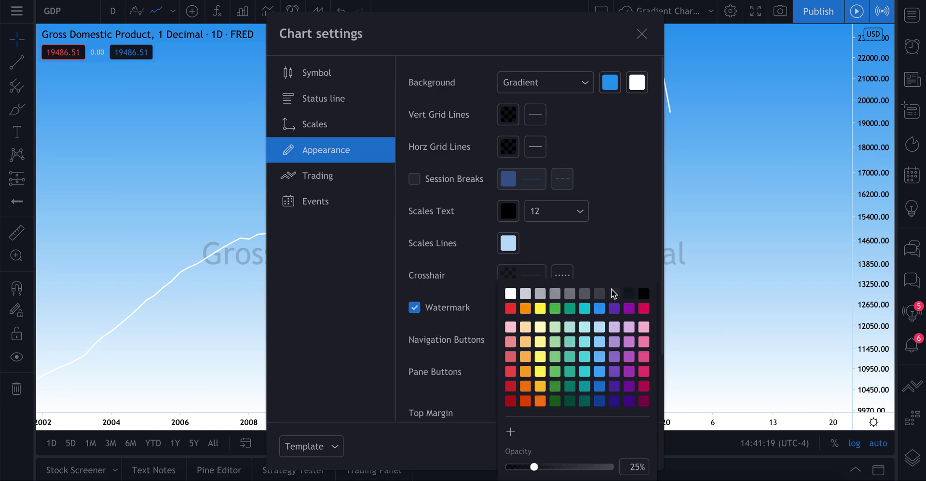
{"action": "left_click", "coordinate": [644, 295]}
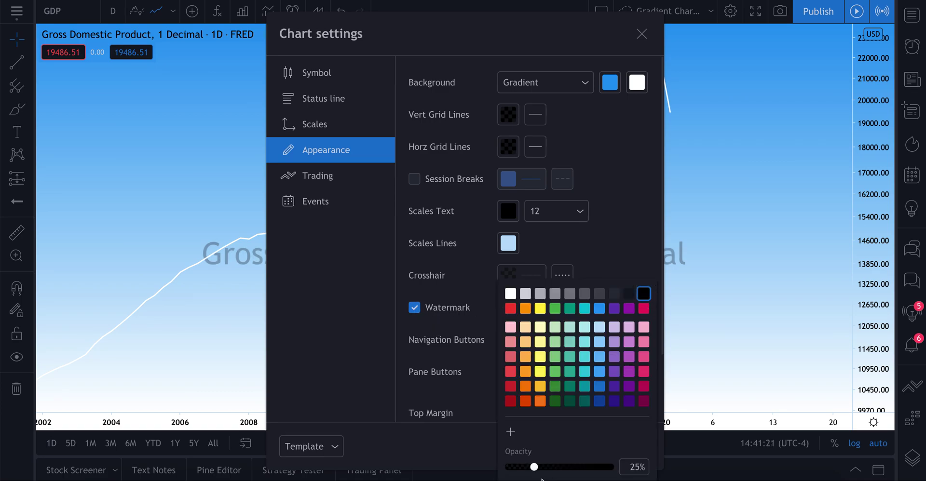
{"action": "left_click_drag", "start_coordinate": [534, 467], "coordinate": [613, 467]}
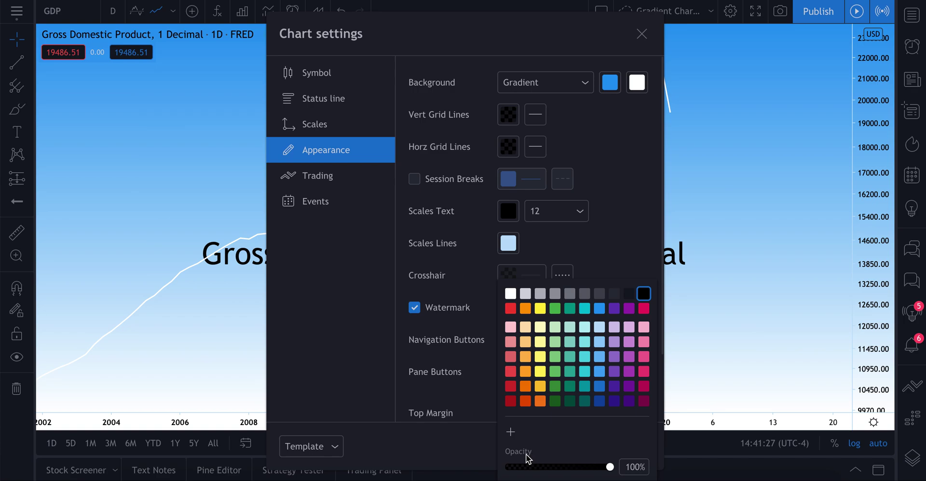
{"action": "left_click", "coordinate": [641, 33]}
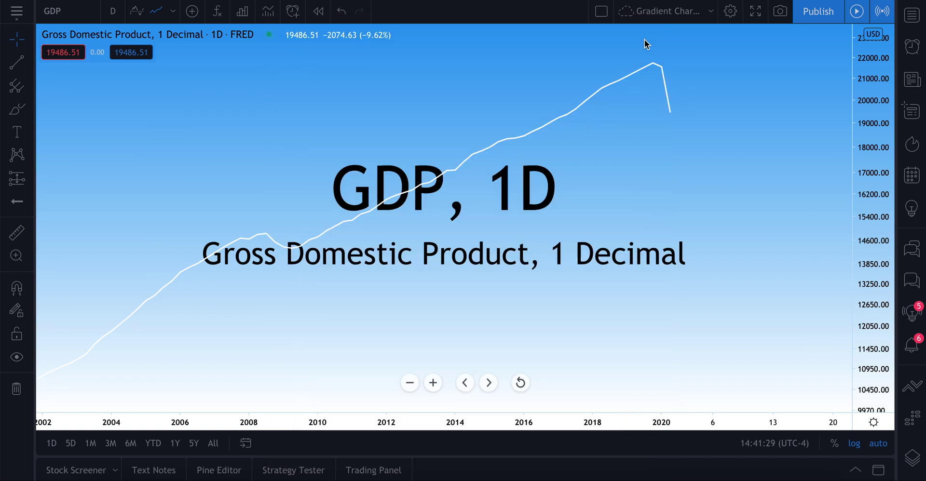
{"action": "right_click", "coordinate": [403, 70]}
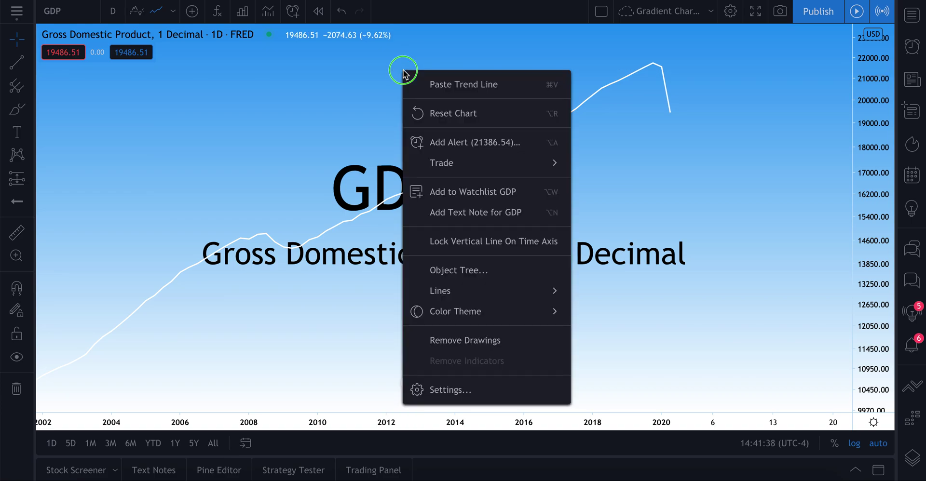
{"action": "left_click", "coordinate": [451, 390]}
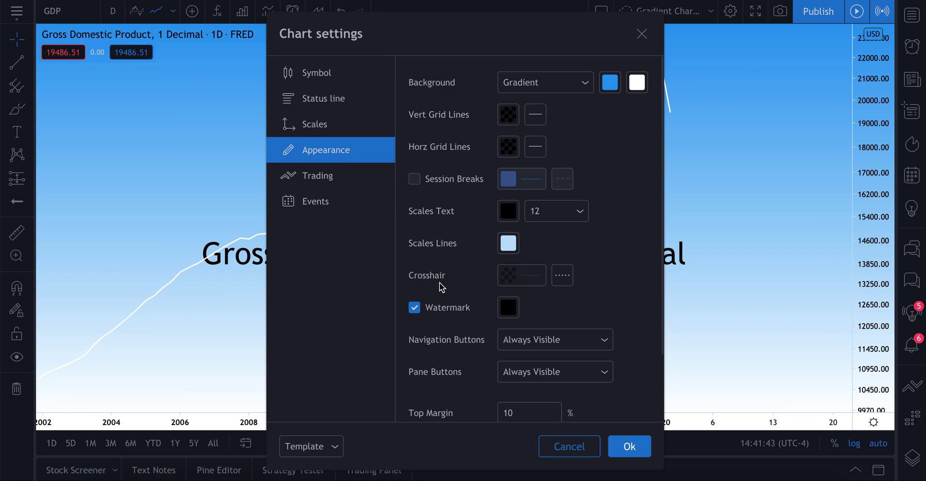
{"action": "scroll", "coordinate": [440, 287], "scroll_direction": "down", "scroll_amount": 3}
{"action": "scroll", "coordinate": [439, 283], "scroll_direction": "up", "scroll_amount": 3}
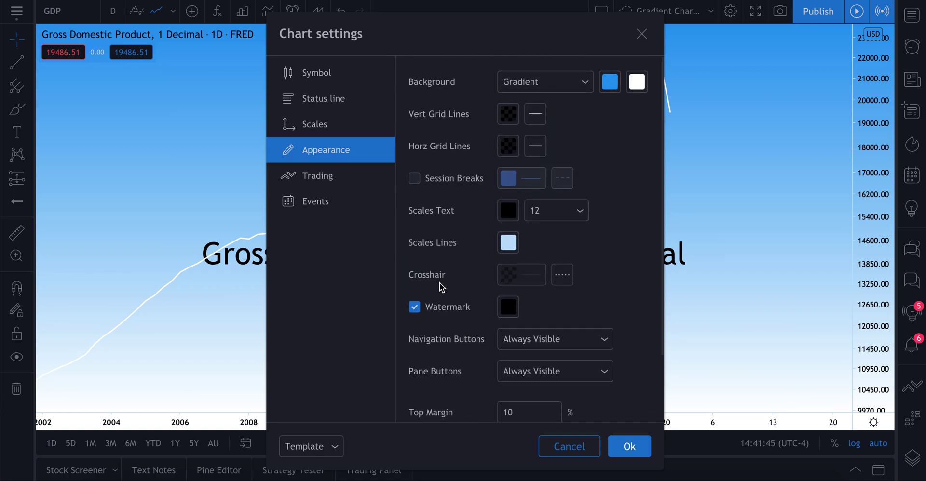
{"action": "scroll", "coordinate": [438, 283], "scroll_direction": "down", "scroll_amount": 3}
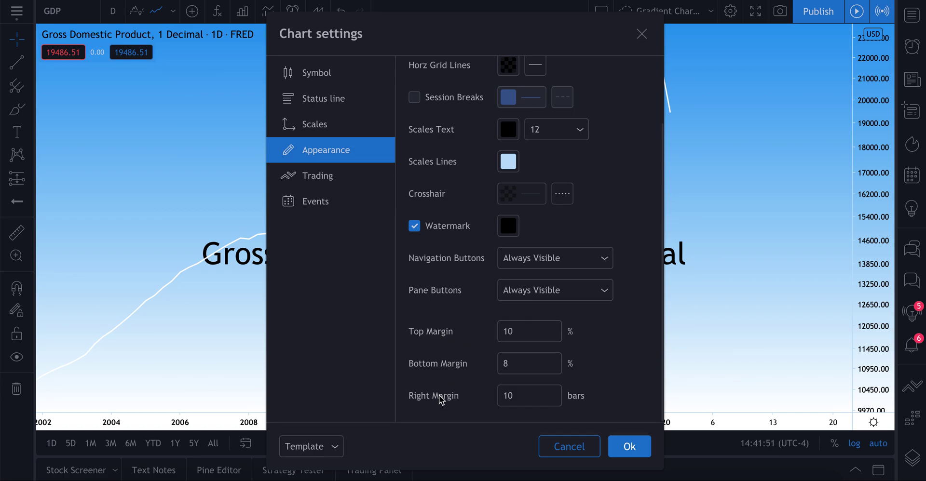
{"action": "scroll", "coordinate": [444, 306], "scroll_direction": "up", "scroll_amount": 1}
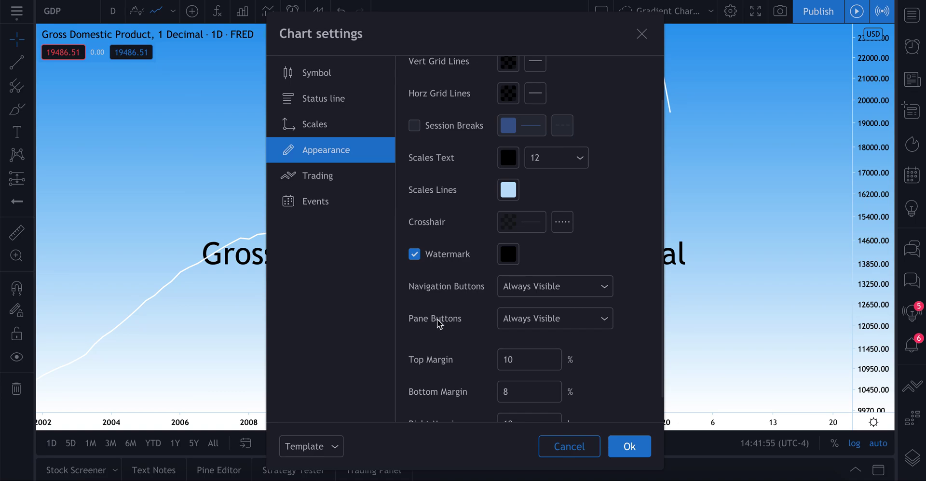
{"action": "left_click", "coordinate": [540, 286]}
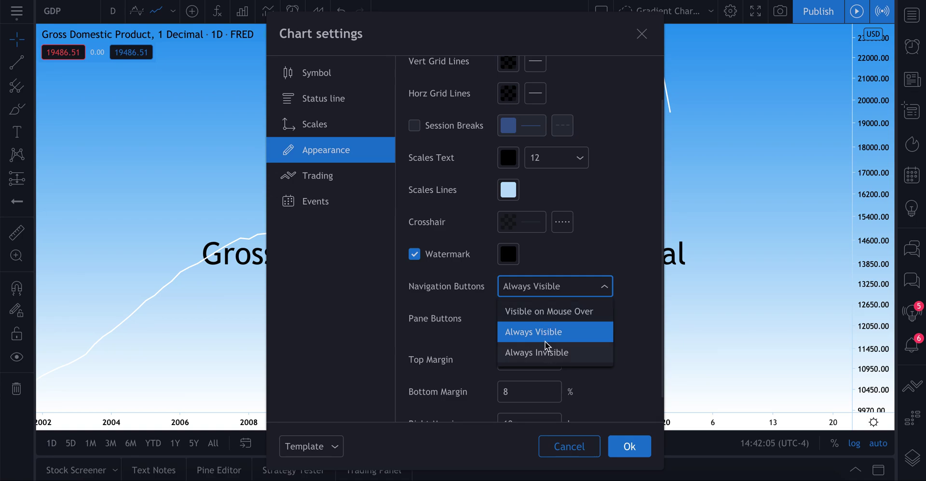
{"action": "left_click", "coordinate": [553, 266]}
{"action": "scroll", "coordinate": [551, 262], "scroll_direction": "up", "scroll_amount": 2}
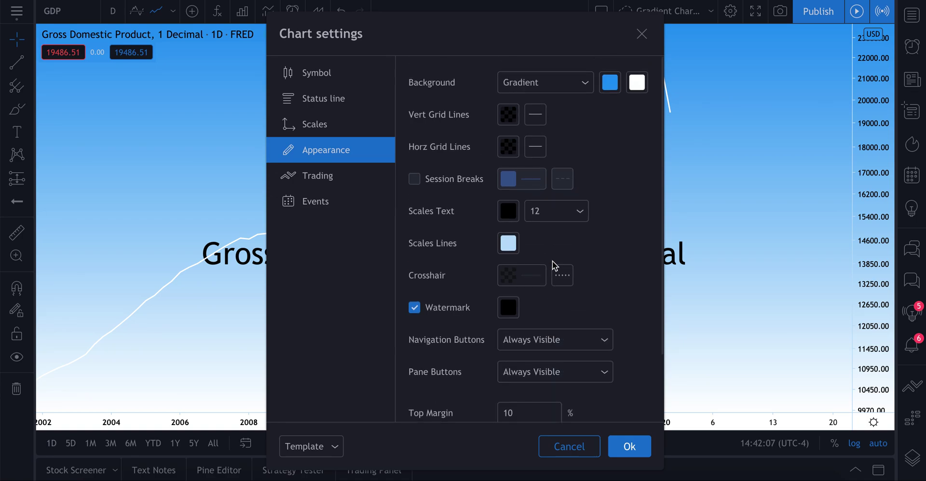
{"action": "left_click", "coordinate": [510, 278]}
{"action": "left_click", "coordinate": [566, 223]}
{"action": "left_click", "coordinate": [640, 45]}
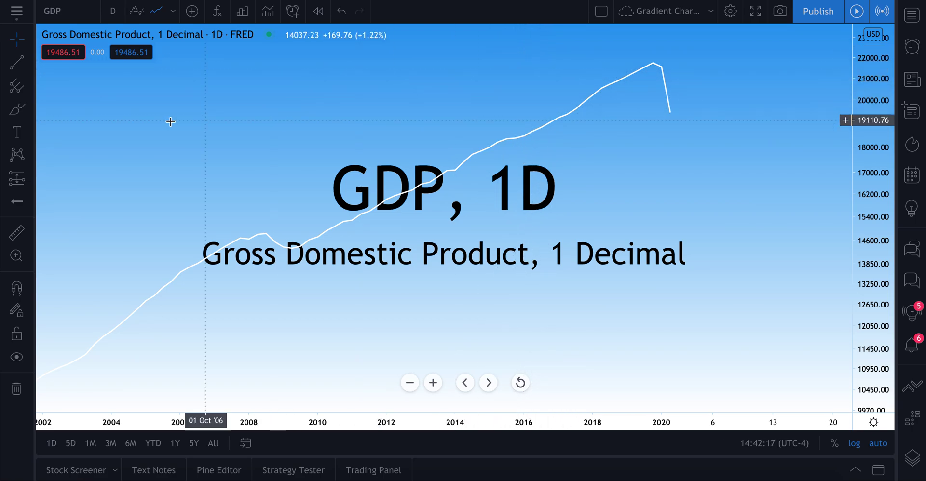
Change the crosshair from dotted grey to a solid red Line style and apply with Ok
{"action": "right_click", "coordinate": [325, 90]}
{"action": "left_click", "coordinate": [383, 411]}
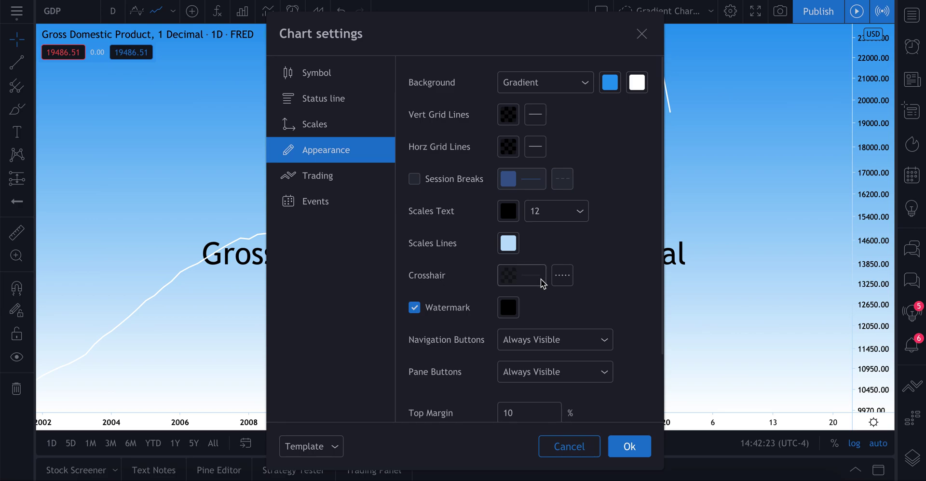
{"action": "left_click", "coordinate": [562, 277]}
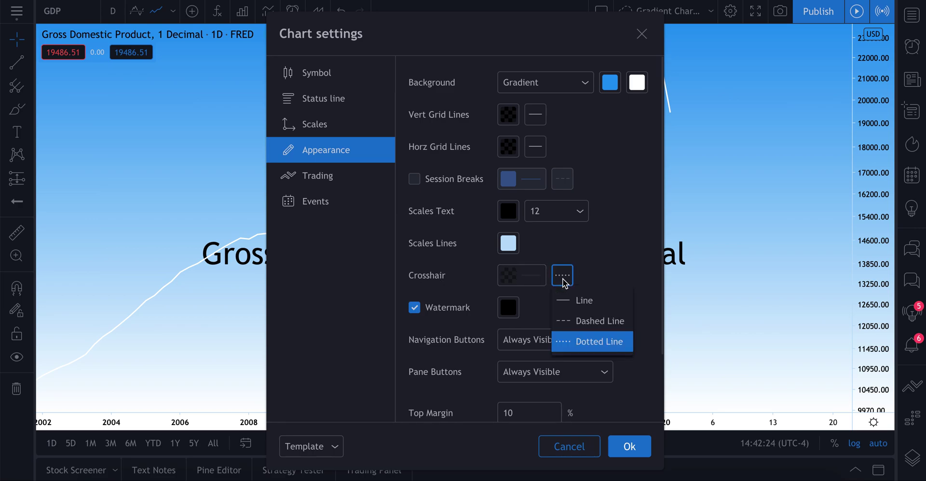
{"action": "left_click", "coordinate": [582, 302]}
{"action": "left_click", "coordinate": [528, 282]}
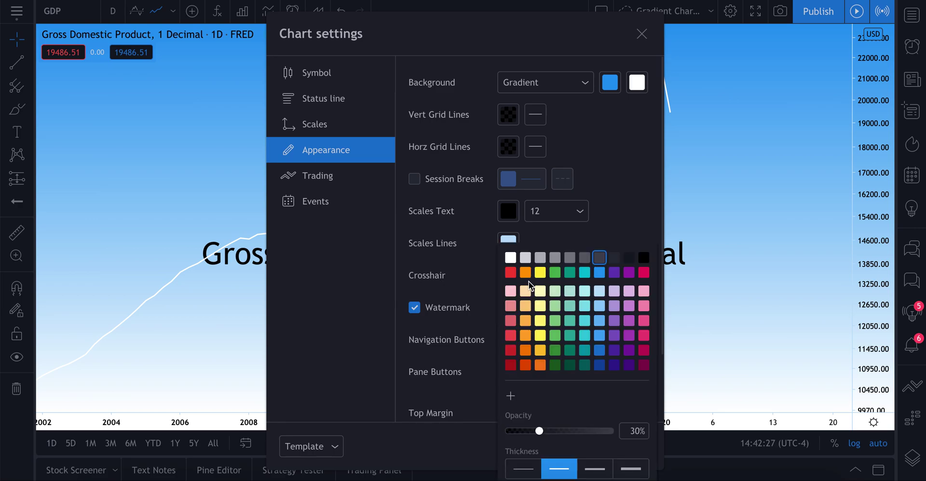
{"action": "left_click", "coordinate": [510, 272]}
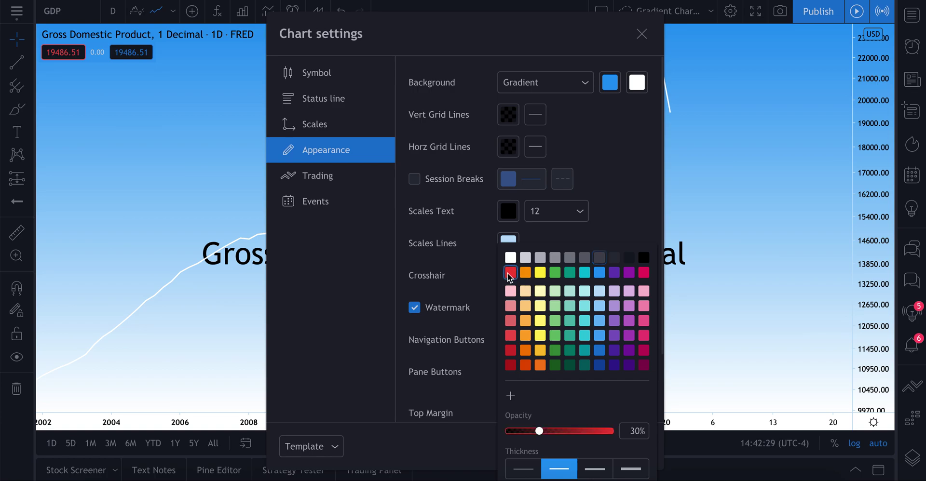
{"action": "left_click", "coordinate": [523, 469]}
{"action": "left_click", "coordinate": [584, 153]}
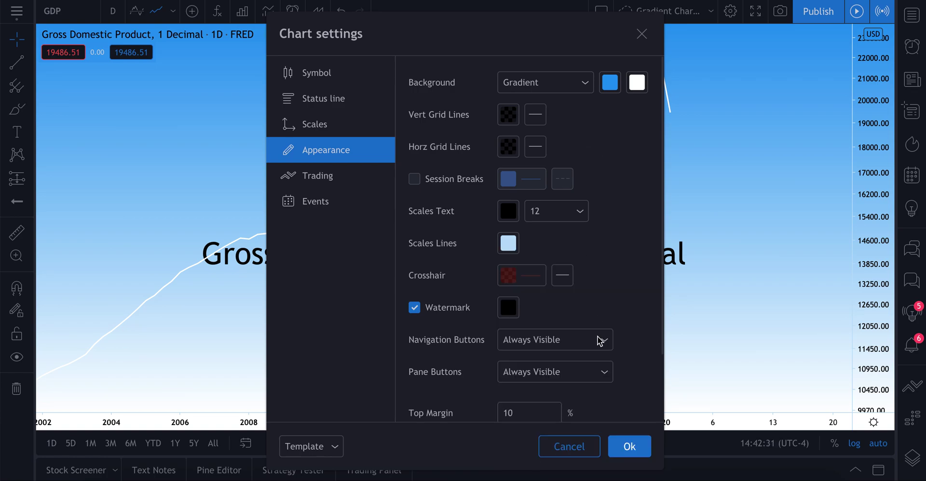
{"action": "left_click", "coordinate": [629, 444]}
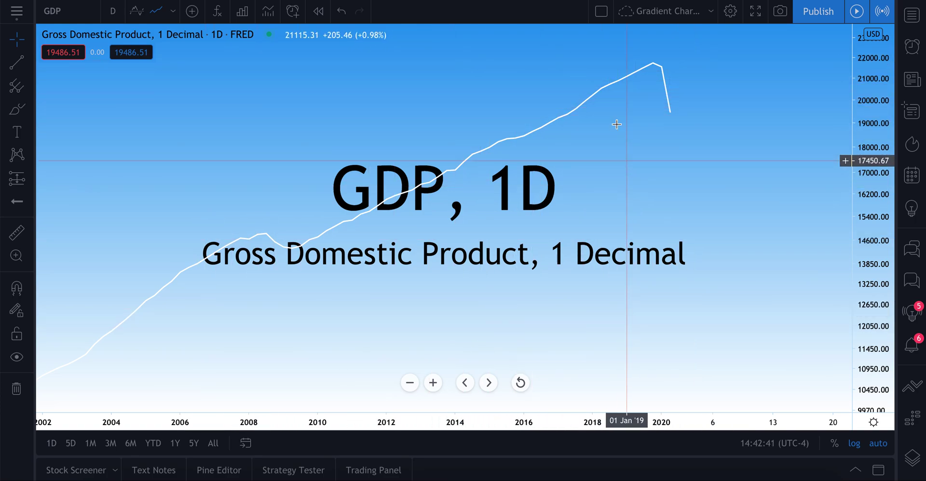
Keep the Gradient background and drag the vertical grid lines' opacity to 0%
{"action": "right_click", "coordinate": [479, 88]}
{"action": "left_click", "coordinate": [563, 412]}
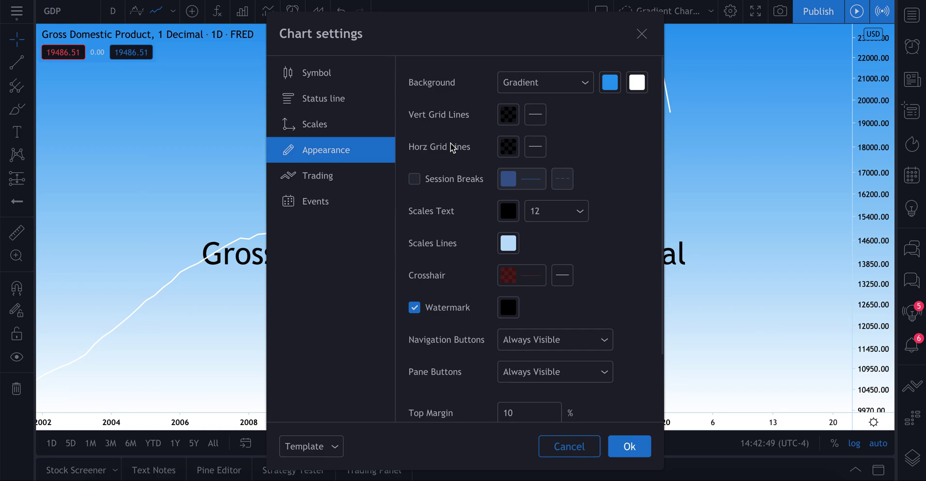
{"action": "left_click", "coordinate": [535, 82]}
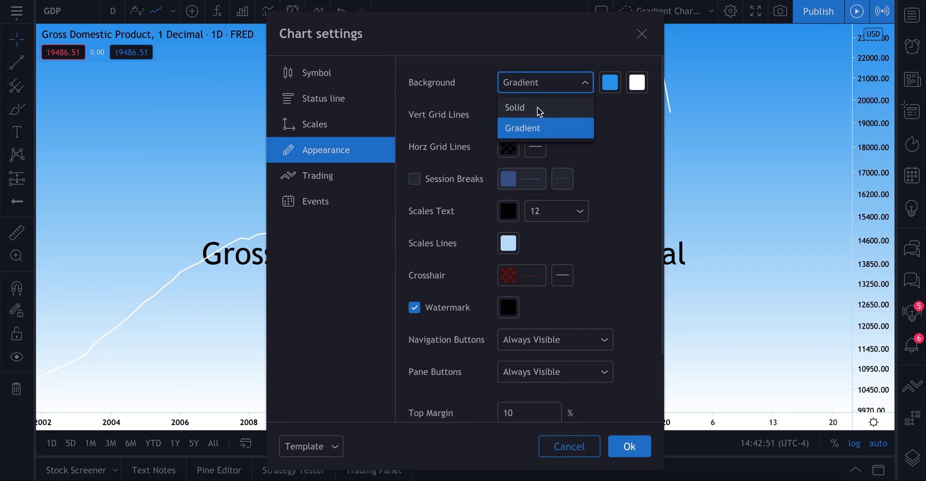
{"action": "left_click", "coordinate": [571, 136]}
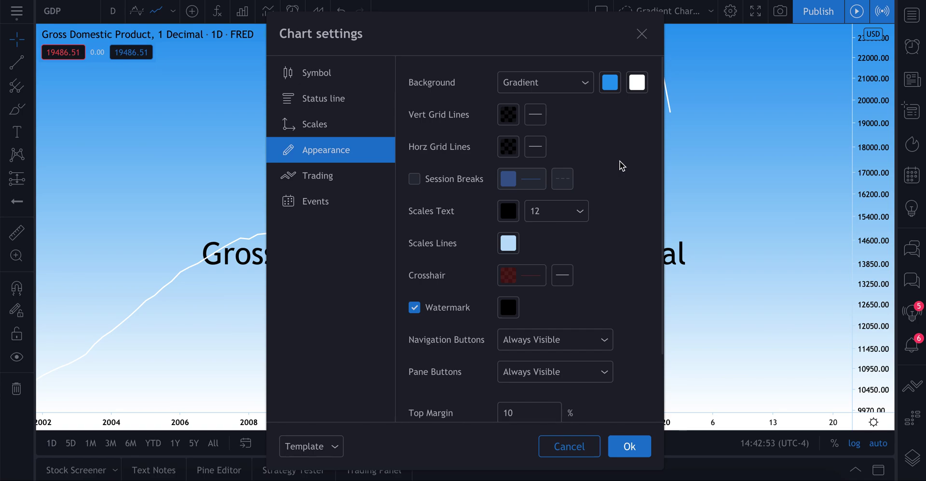
{"action": "left_click", "coordinate": [508, 120]}
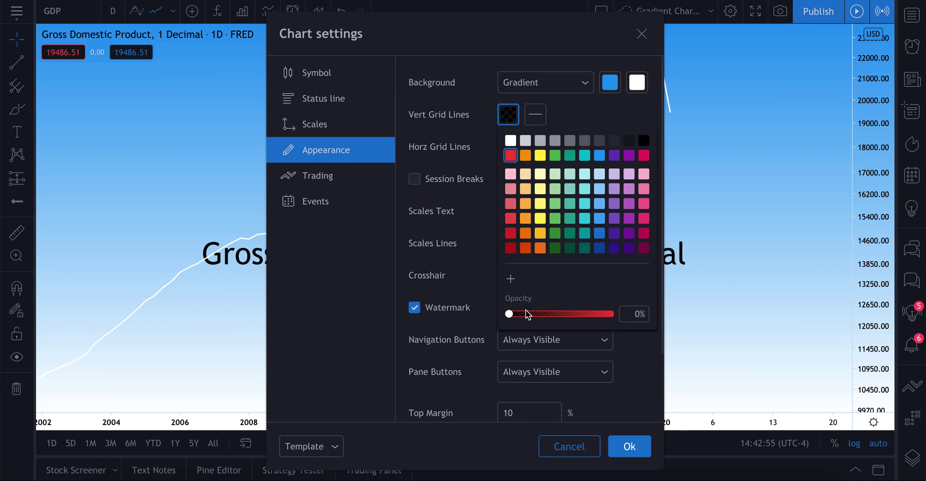
{"action": "left_click_drag", "start_coordinate": [511, 314], "coordinate": [479, 327]}
Drag the horizontal grid lines' opacity to 0% and close Chart settings
{"action": "left_click", "coordinate": [464, 118]}
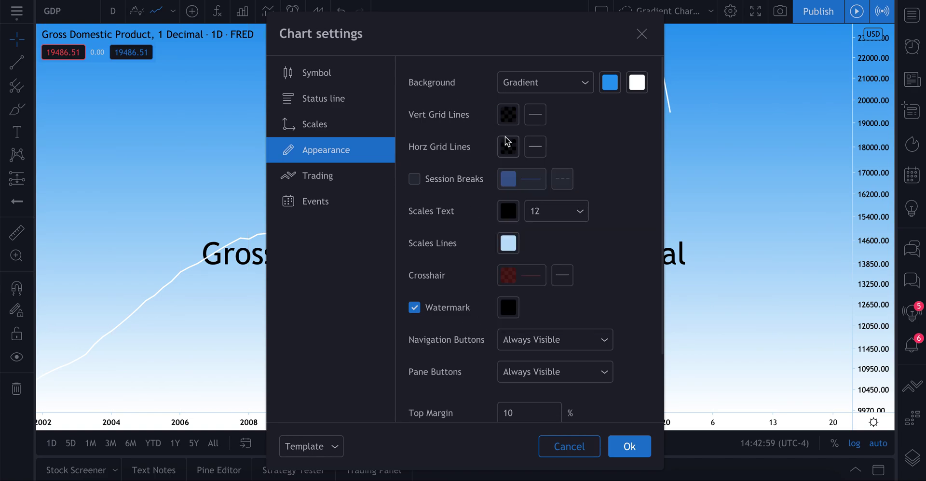
{"action": "left_click", "coordinate": [508, 147]}
{"action": "left_click_drag", "start_coordinate": [510, 348], "coordinate": [469, 356]}
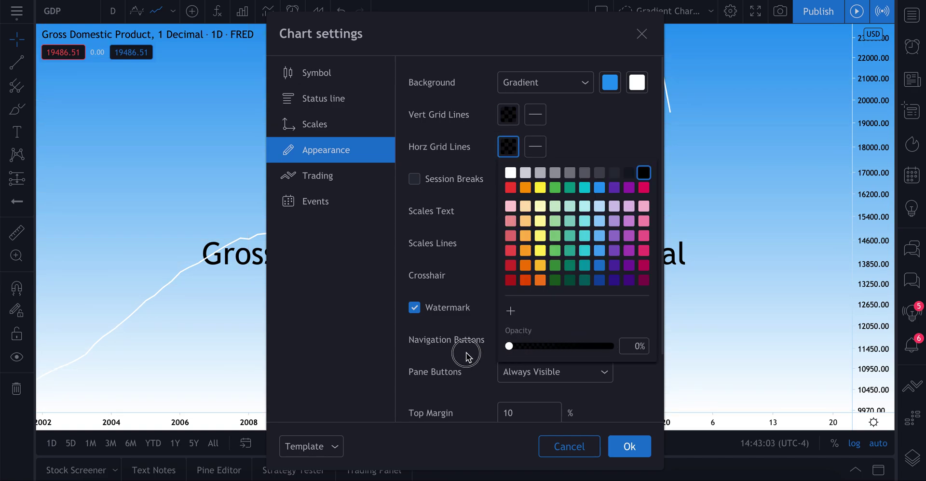
{"action": "left_click", "coordinate": [641, 33]}
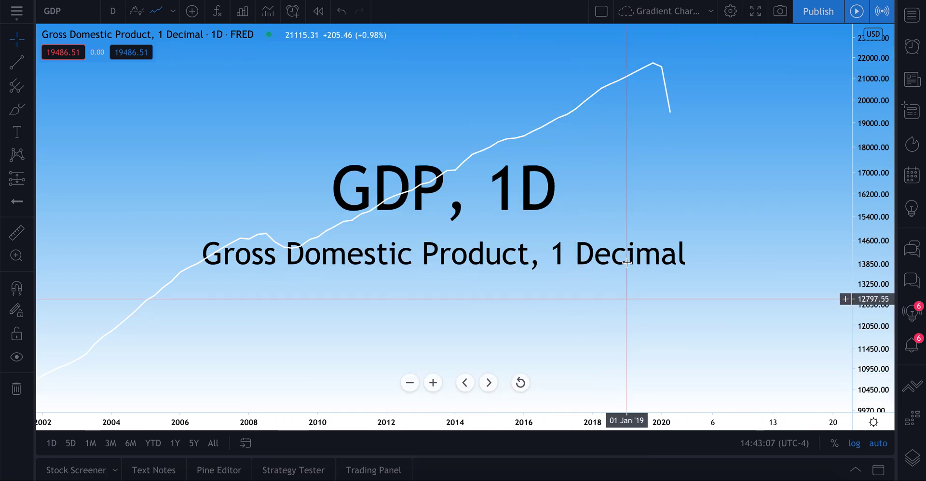
Open Chart settings and keep the Background fill type as Gradient
{"action": "right_click", "coordinate": [608, 165]}
{"action": "mouse_move", "coordinate": [647, 241]}
{"action": "left_click", "coordinate": [657, 470]}
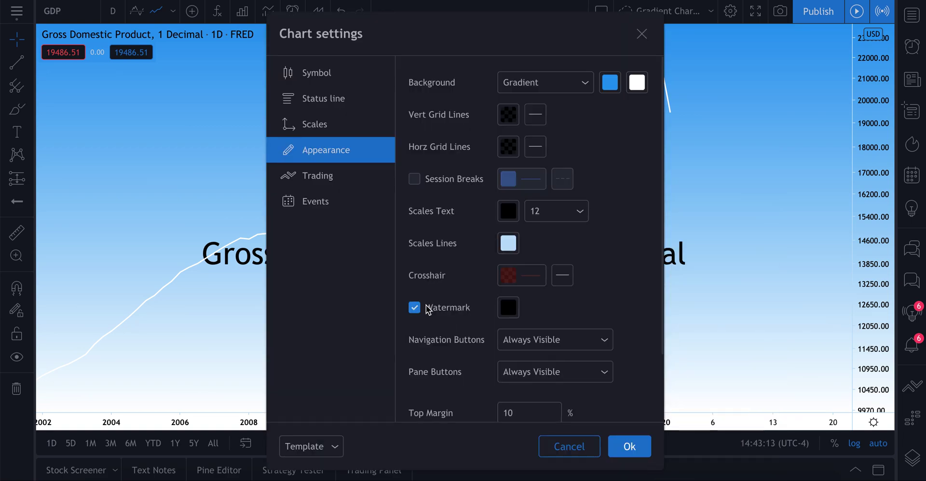
{"action": "scroll", "coordinate": [428, 309], "scroll_direction": "down", "scroll_amount": 1}
{"action": "scroll", "coordinate": [428, 239], "scroll_direction": "down", "scroll_amount": 1}
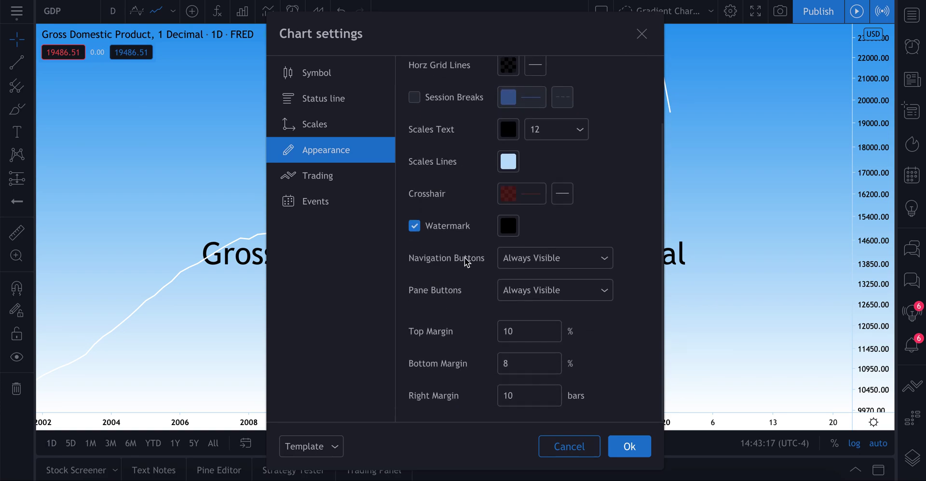
{"action": "scroll", "coordinate": [441, 279], "scroll_direction": "up", "scroll_amount": 1}
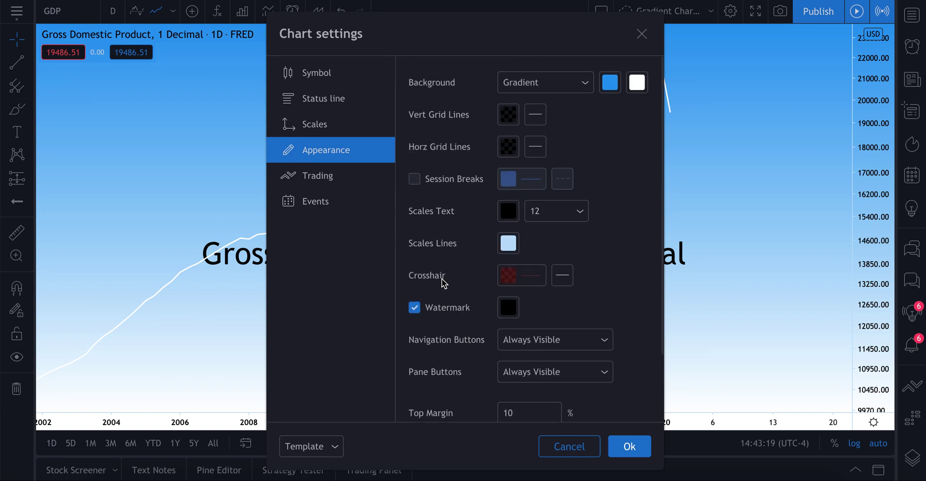
{"action": "left_click", "coordinate": [523, 87]}
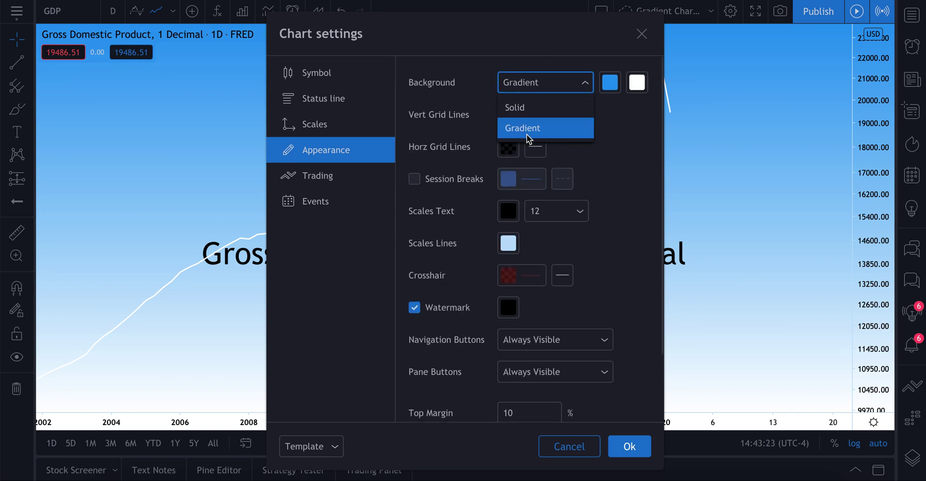
{"action": "left_click", "coordinate": [635, 155]}
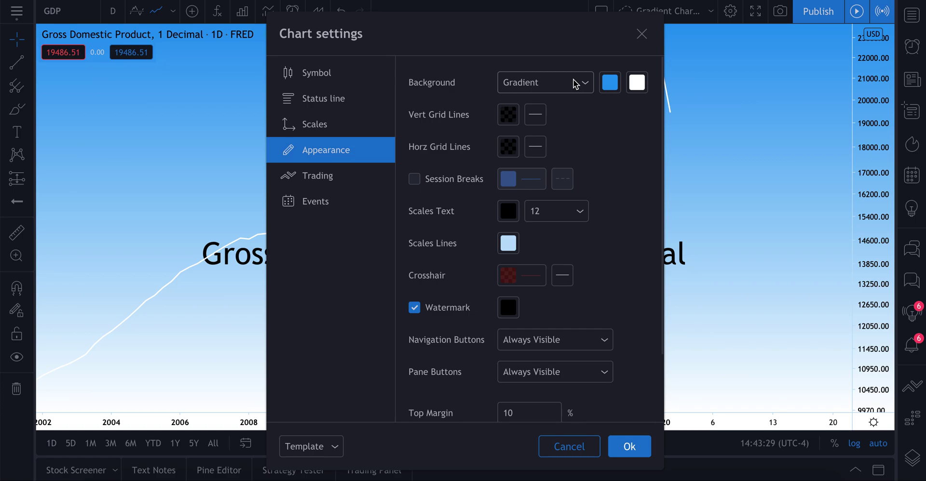
Set the gradient's top colour to orange and bottom colour to red
{"action": "left_click", "coordinate": [618, 88]}
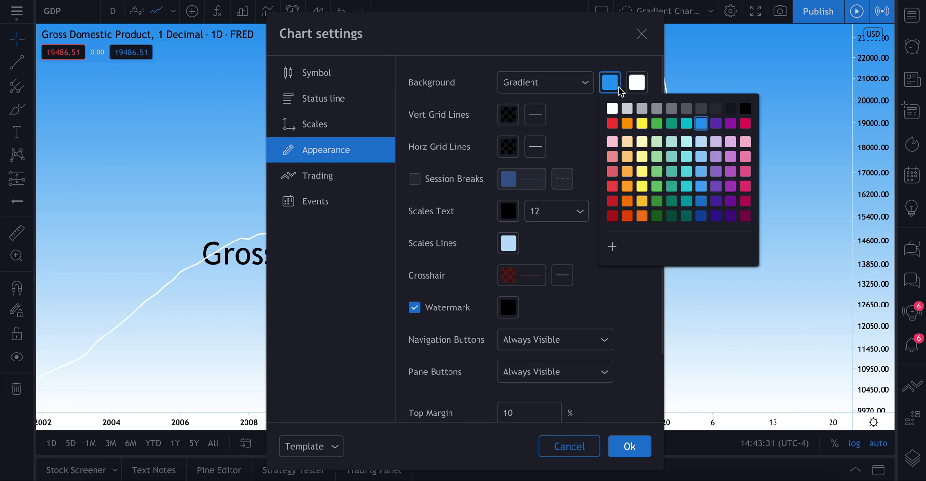
{"action": "left_click", "coordinate": [627, 123]}
{"action": "left_click", "coordinate": [636, 83]}
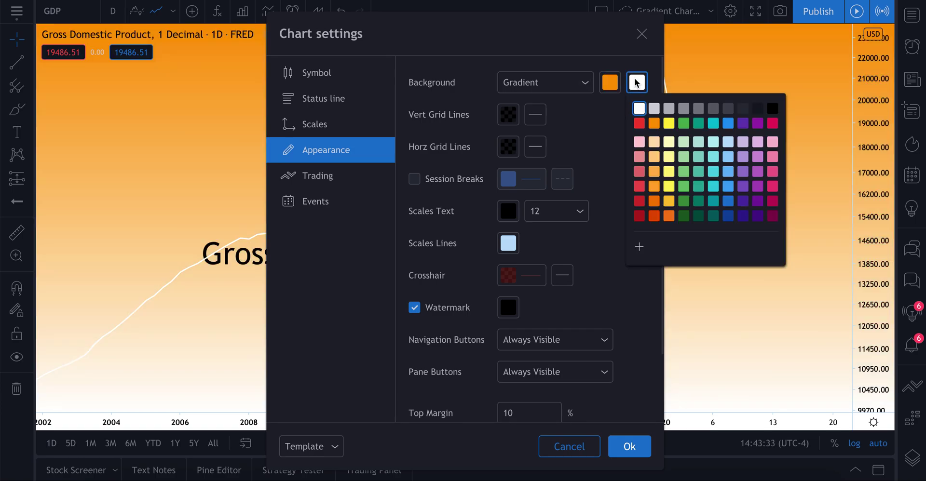
{"action": "left_click", "coordinate": [639, 123]}
{"action": "left_click", "coordinate": [641, 34]}
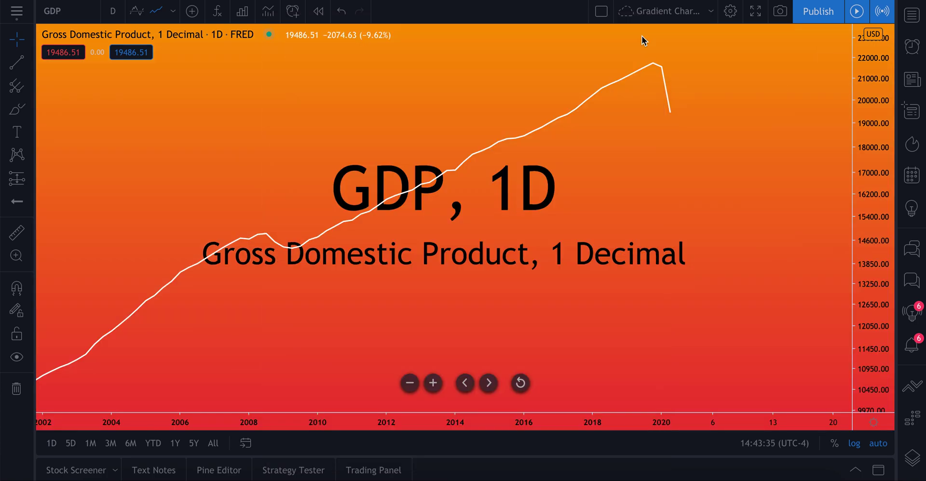
Set the background gradient to black at the top and blue at the bottom
{"action": "right_click", "coordinate": [432, 105]}
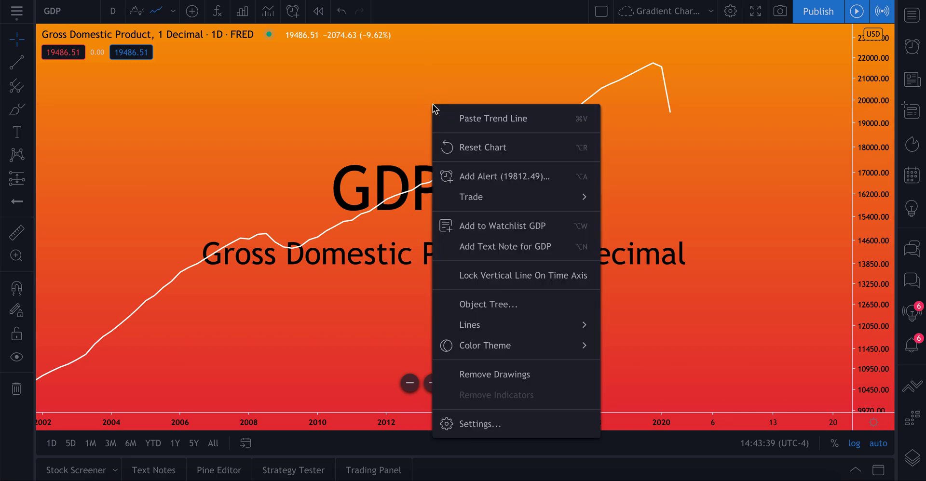
{"action": "left_click", "coordinate": [458, 422]}
{"action": "left_click", "coordinate": [609, 83]}
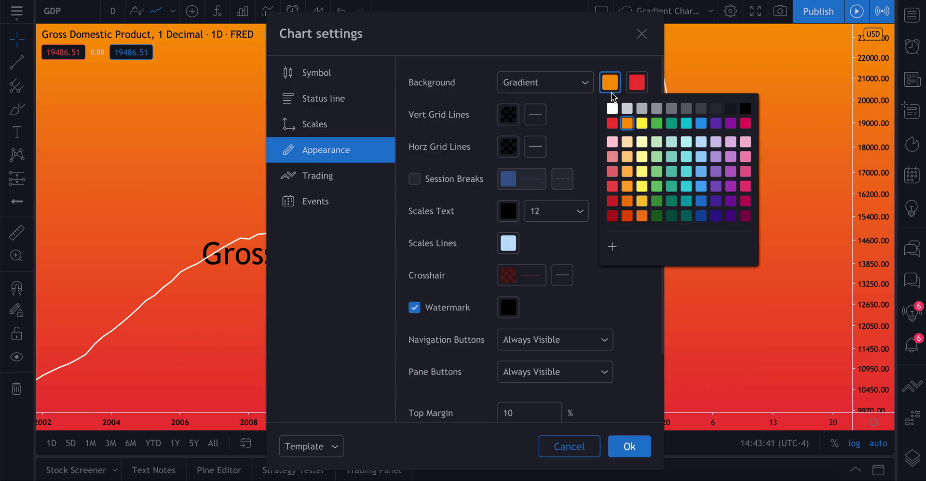
{"action": "left_click", "coordinate": [744, 108]}
{"action": "left_click", "coordinate": [637, 82]}
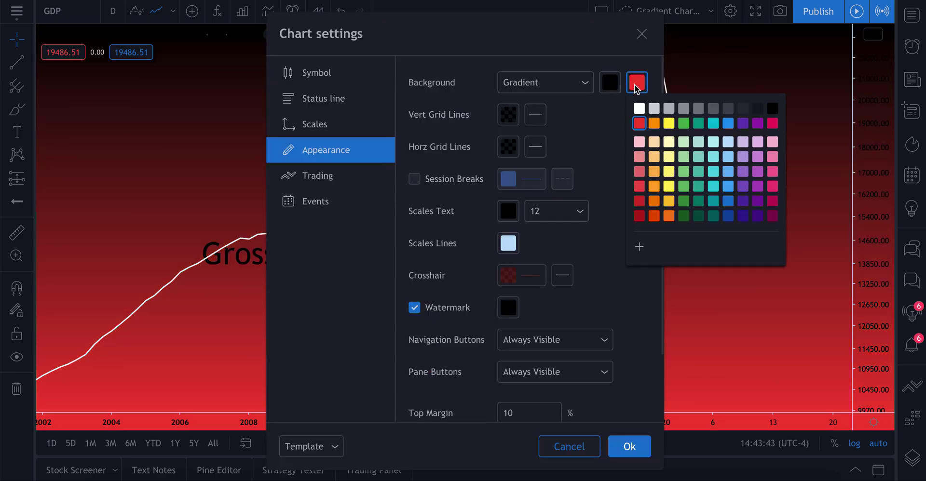
{"action": "left_click", "coordinate": [728, 122]}
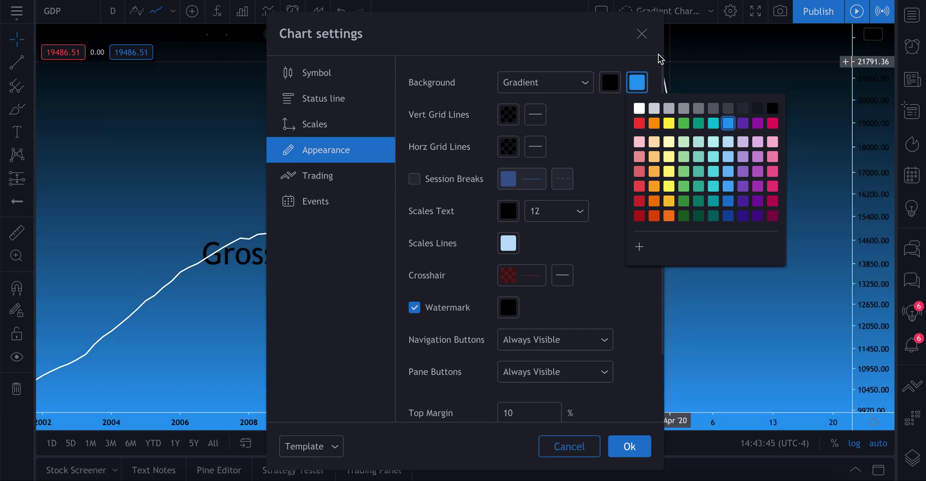
{"action": "left_click", "coordinate": [676, 60]}
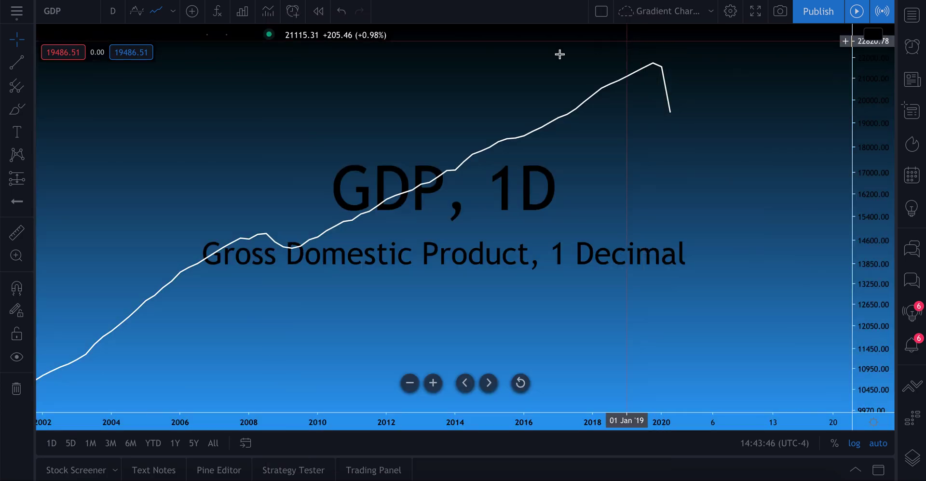
Change the gradient to light pink at the top and white at the bottom
{"action": "right_click", "coordinate": [447, 93]}
{"action": "left_click", "coordinate": [530, 409]}
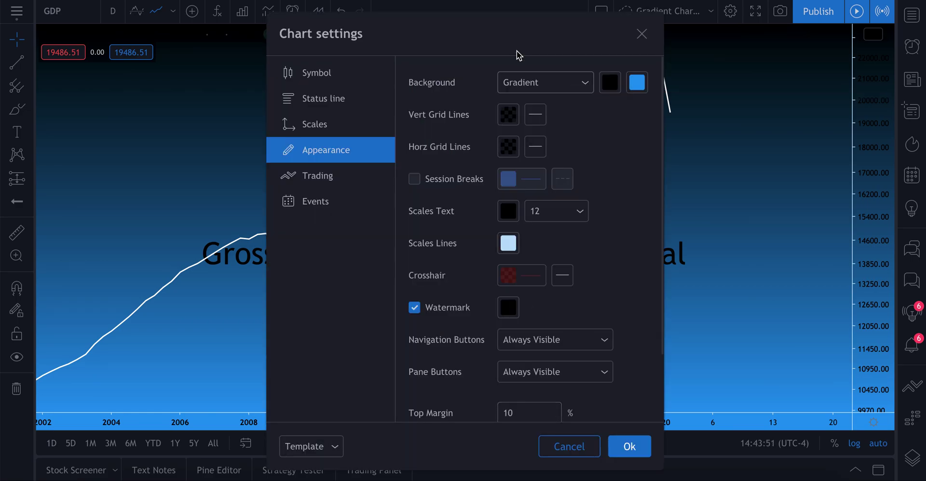
{"action": "left_click", "coordinate": [610, 81]}
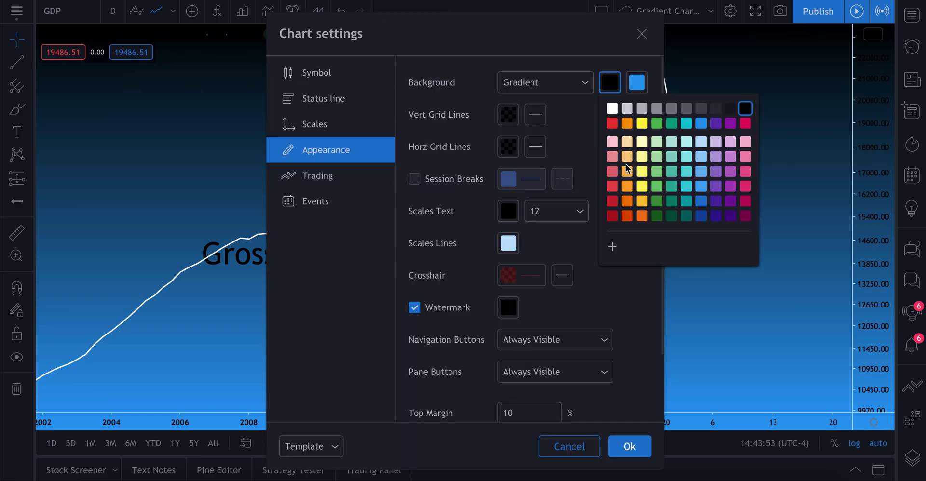
{"action": "left_click", "coordinate": [611, 142]}
{"action": "left_click", "coordinate": [634, 83]}
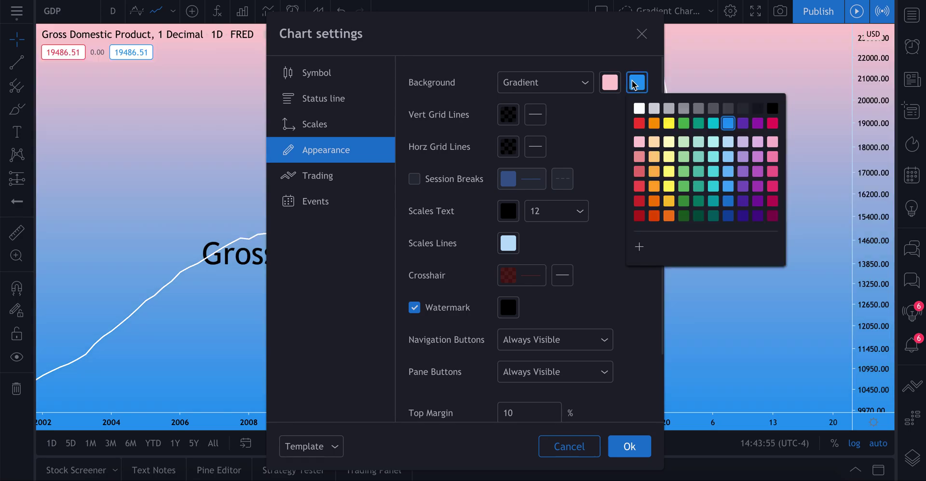
{"action": "left_click", "coordinate": [640, 109]}
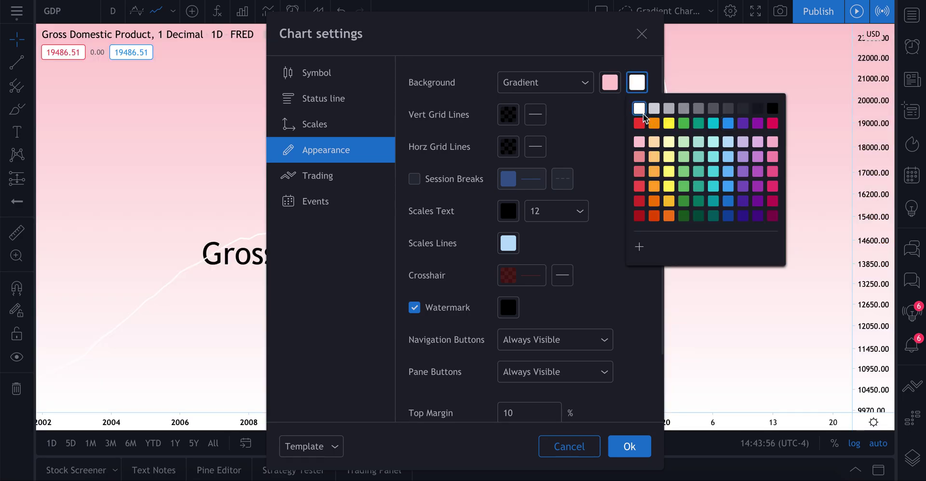
{"action": "left_click", "coordinate": [640, 34]}
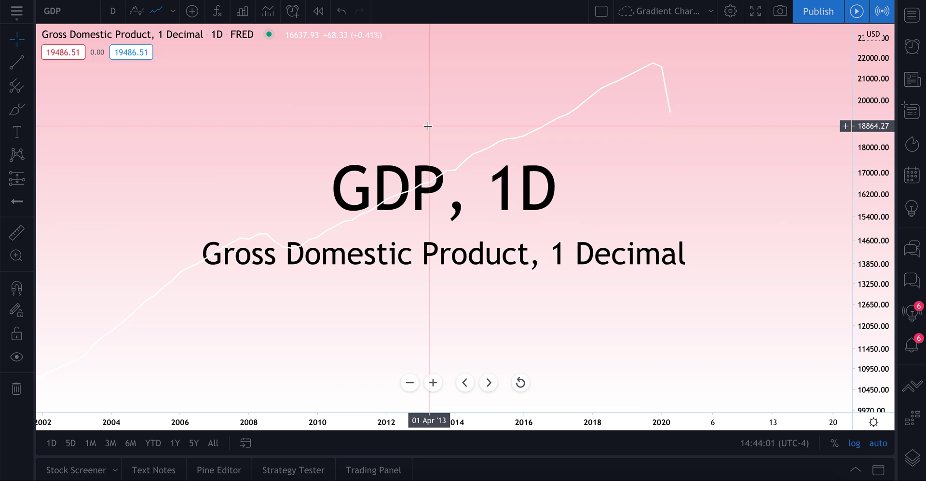
Set the background gradient to blue on top and light pink below, then click Ok
{"action": "right_click", "coordinate": [428, 127]}
{"action": "left_click", "coordinate": [484, 441]}
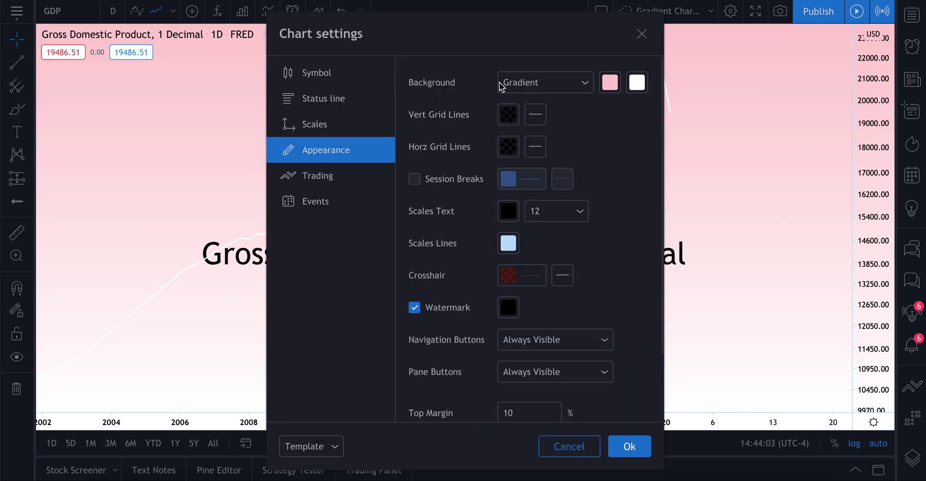
{"action": "left_click", "coordinate": [610, 89]}
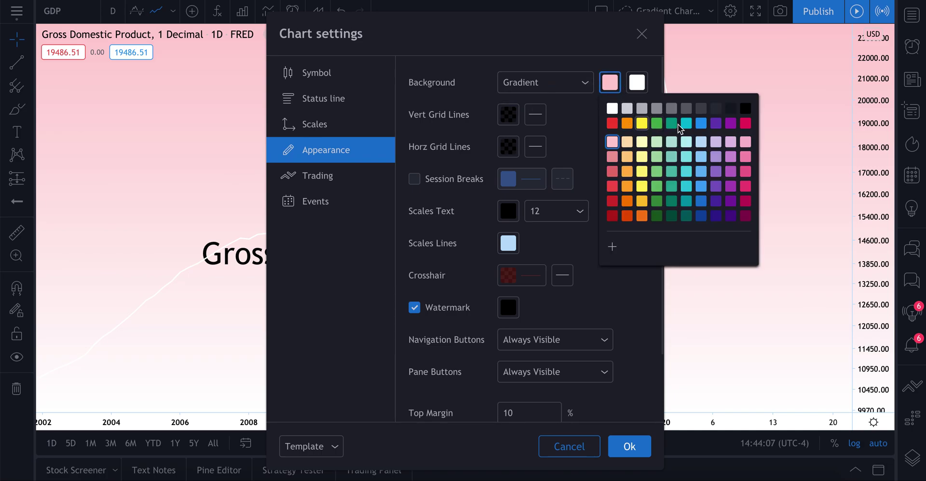
{"action": "left_click", "coordinate": [700, 123]}
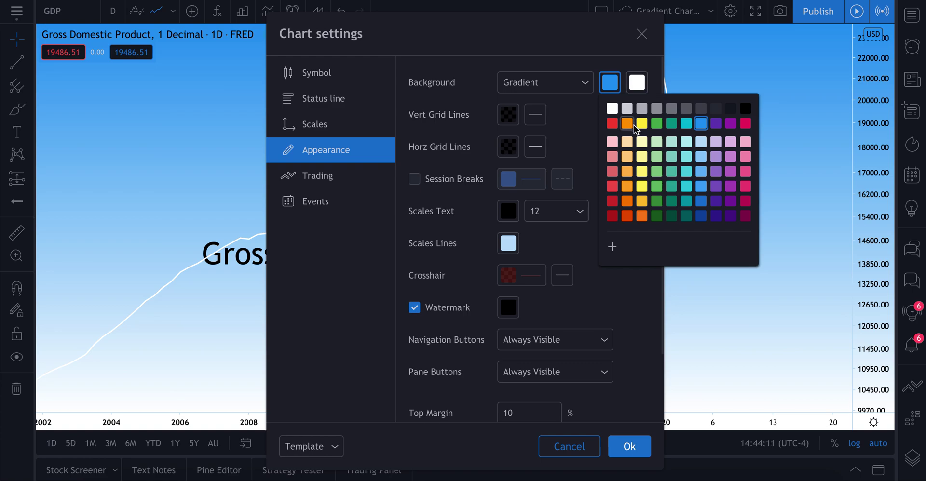
{"action": "left_click", "coordinate": [611, 142]}
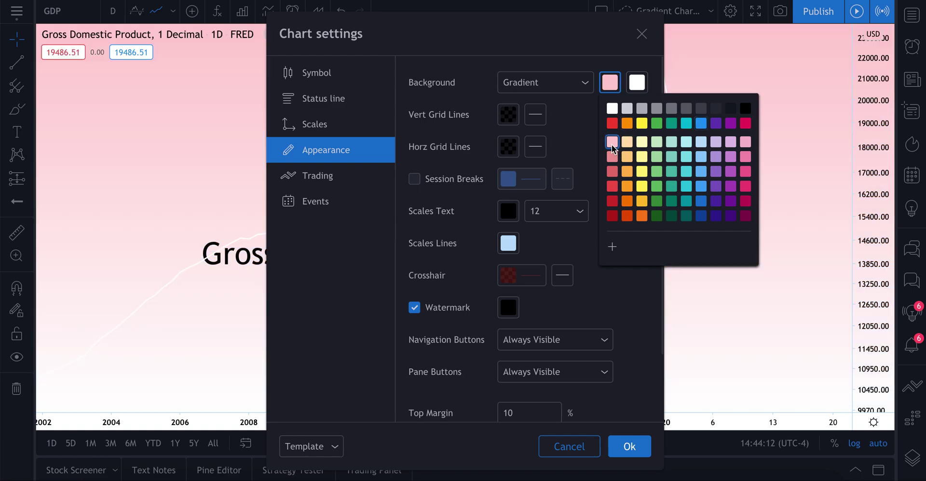
{"action": "left_click", "coordinate": [701, 124]}
{"action": "left_click", "coordinate": [635, 82]}
{"action": "left_click", "coordinate": [636, 82]}
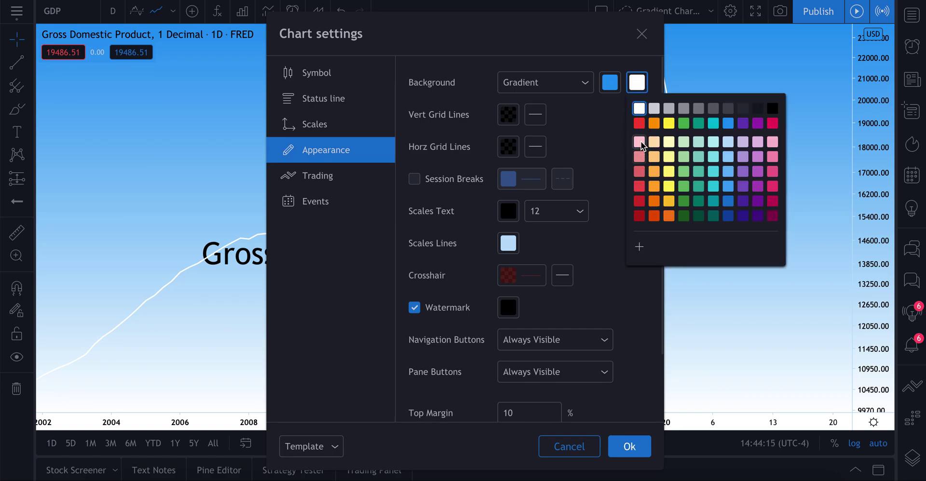
{"action": "left_click", "coordinate": [638, 142]}
{"action": "left_click", "coordinate": [624, 445]}
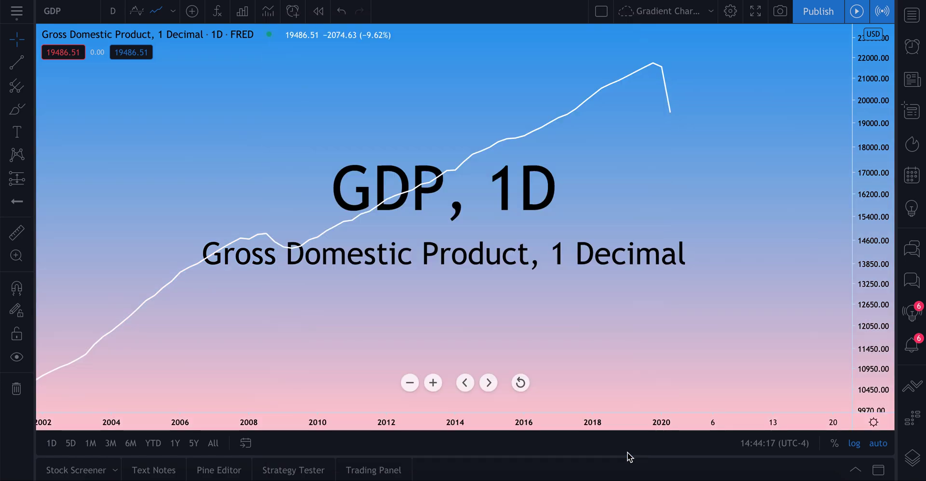